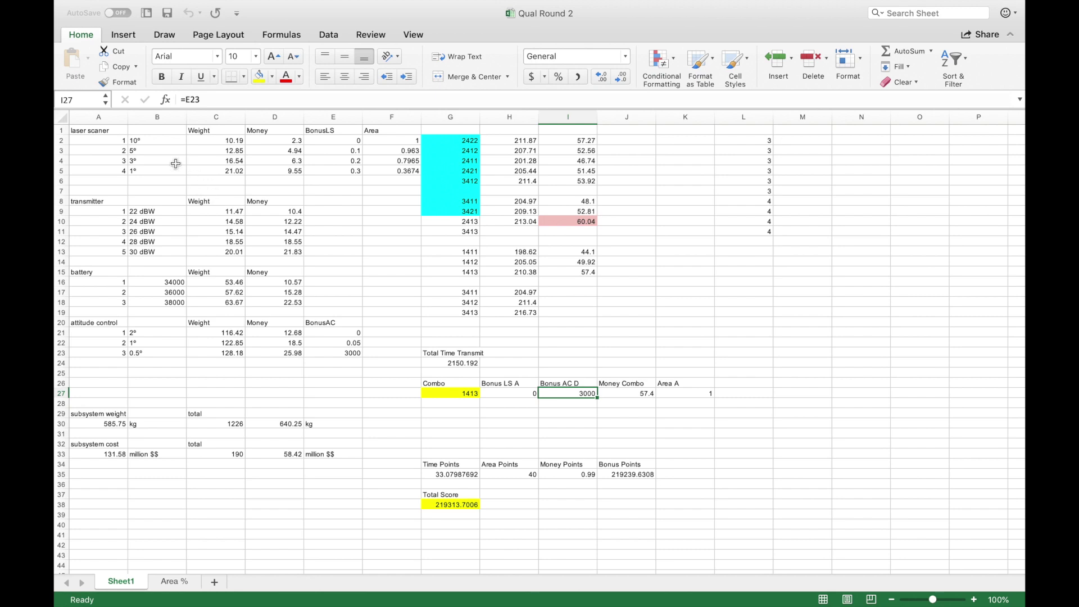
Step: Review the laser scanner's weight, money and bonus values in C2:E5
{"action": "left_click_drag", "start_coordinate": [224, 140], "coordinate": [225, 175]}
{"action": "left_click_drag", "start_coordinate": [270, 141], "coordinate": [270, 170]}
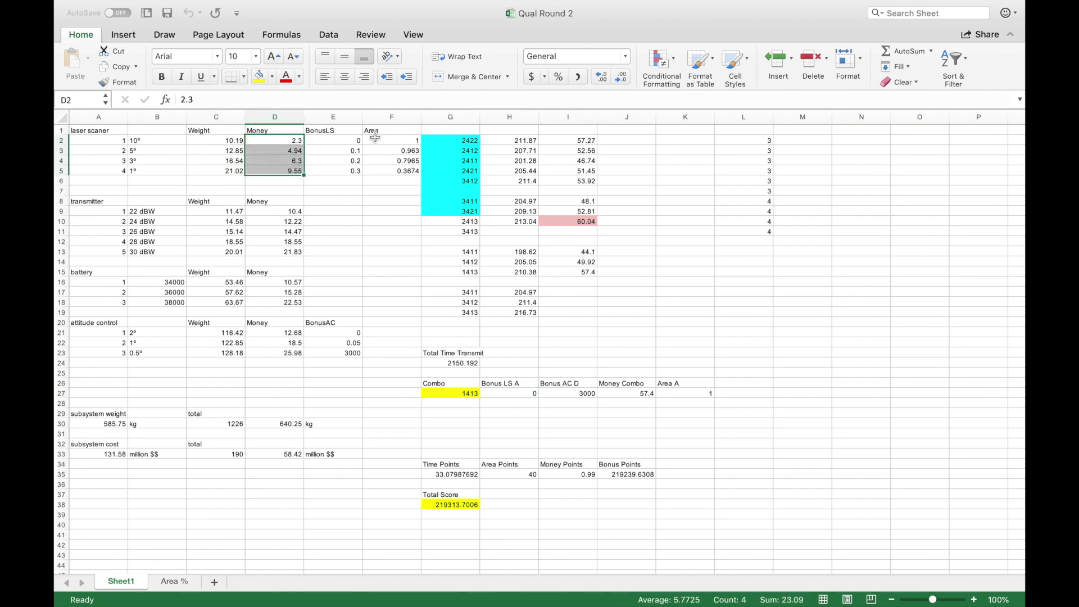
{"action": "left_click_drag", "start_coordinate": [348, 140], "coordinate": [346, 172]}
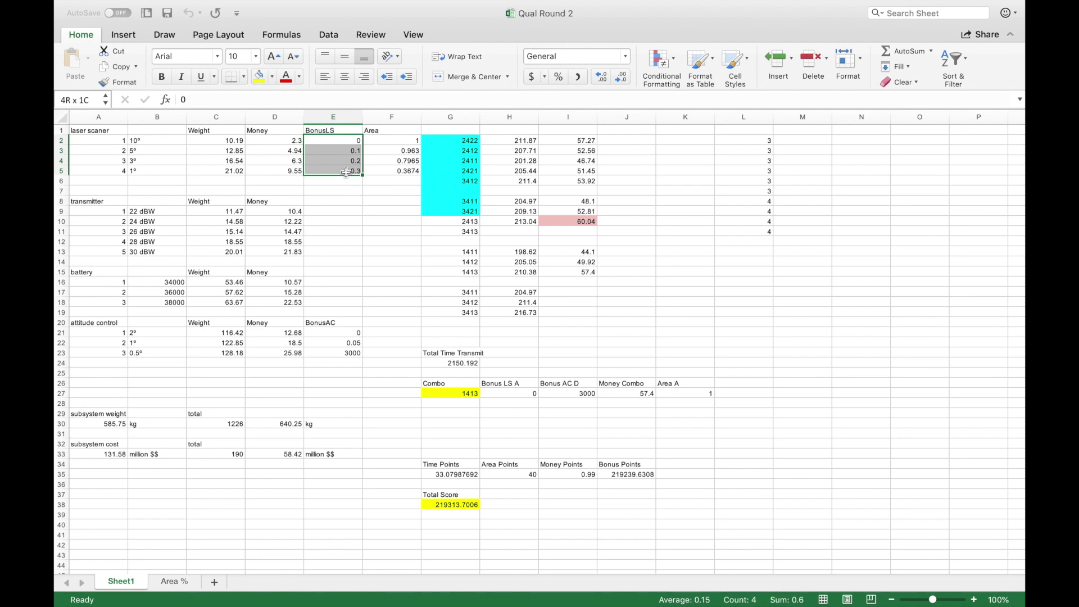
Step: Examine the formulas behind Total Score in G38 and the Time, Area and Money Points in row 35
{"action": "left_click", "coordinate": [458, 505]}
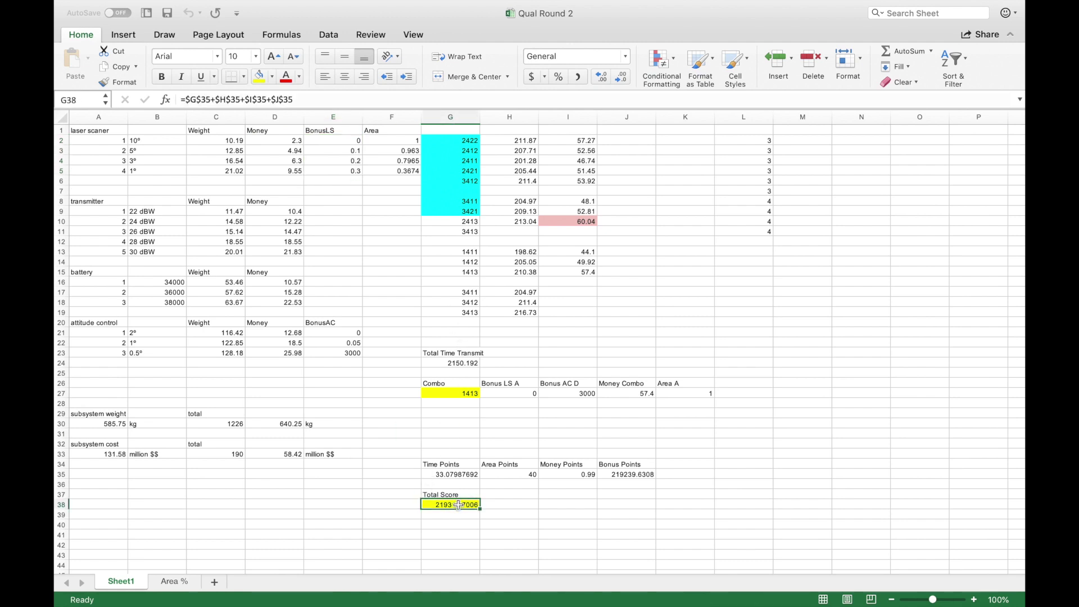
{"action": "left_click", "coordinate": [458, 475]}
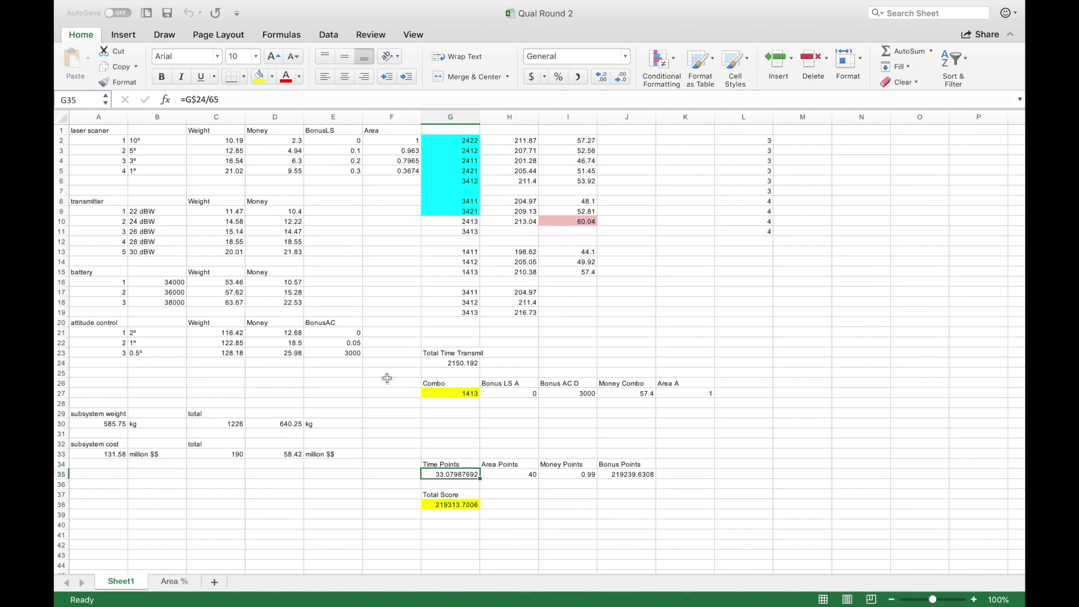
{"action": "key", "text": "Right"}
{"action": "key", "text": "Right"}
{"action": "key", "text": "Right"}
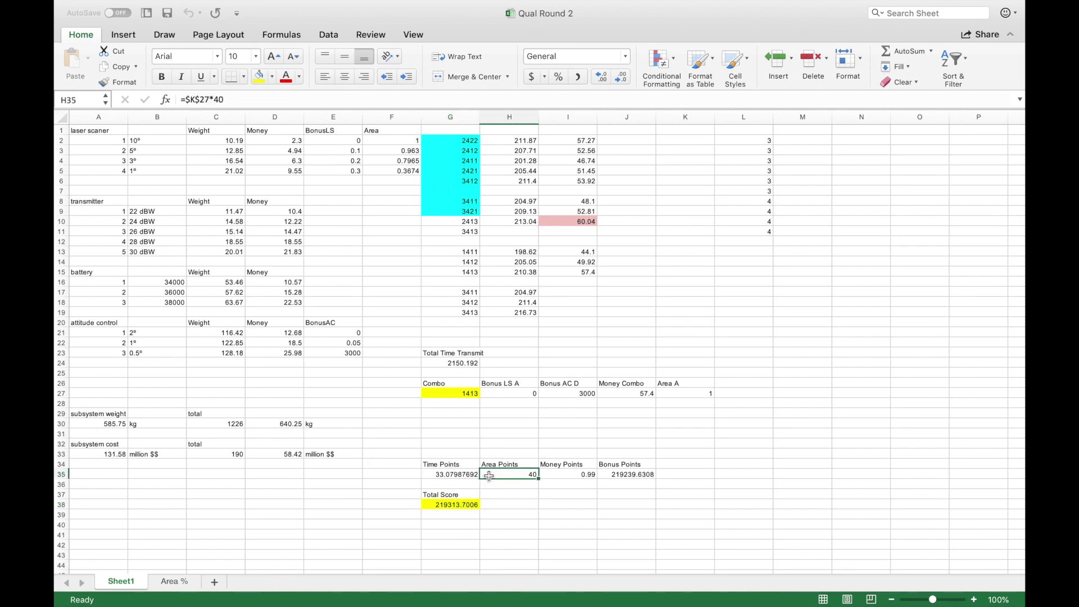
{"action": "key", "text": "Left"}
{"action": "key", "text": "Left"}
{"action": "key", "text": "Left"}
{"action": "key", "text": "Right"}
{"action": "key", "text": "Right"}
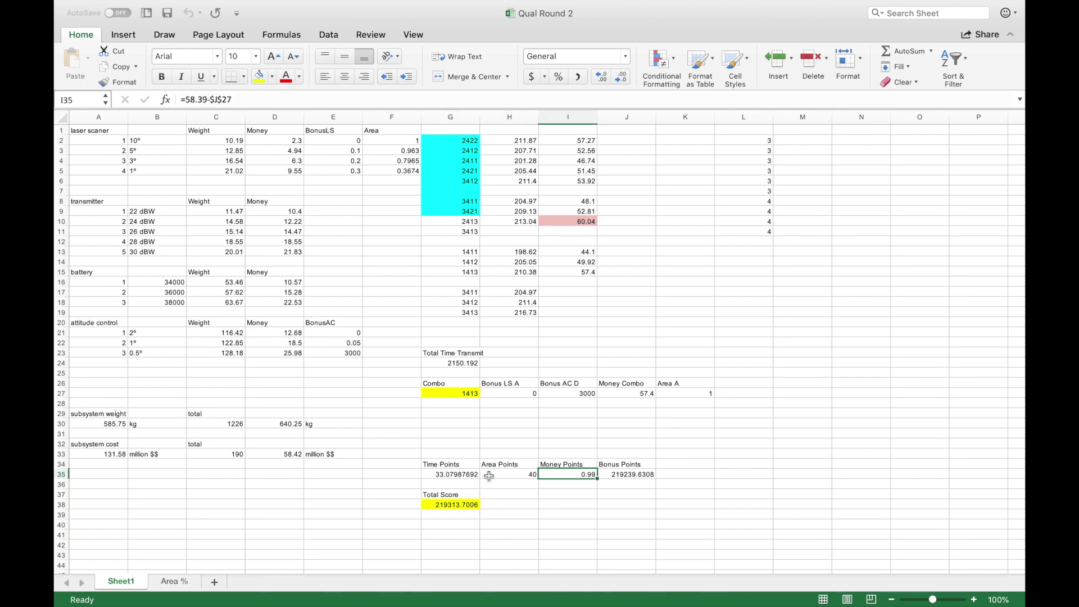
{"action": "key", "text": "Left"}
{"action": "key", "text": "Left"}
{"action": "key", "text": "Down"}
{"action": "key", "text": "Down"}
{"action": "key", "text": "Left"}
{"action": "key", "text": "Down"}
{"action": "key", "text": "Right"}
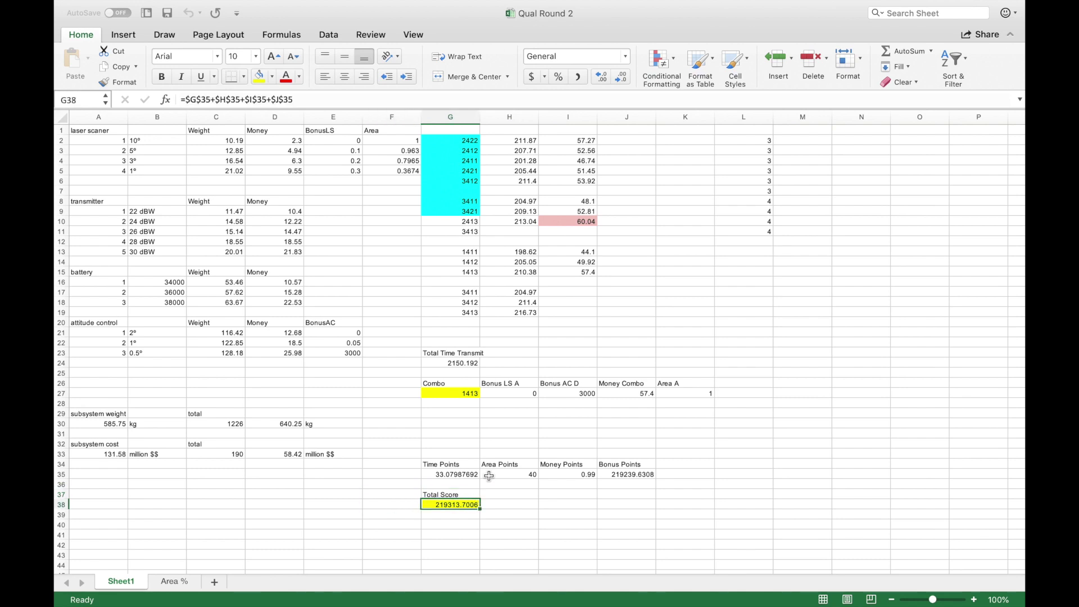
Step: Examine the combo code in G27 and the bonus, money and area cells beside it in row 27
{"action": "left_click", "coordinate": [450, 393]}
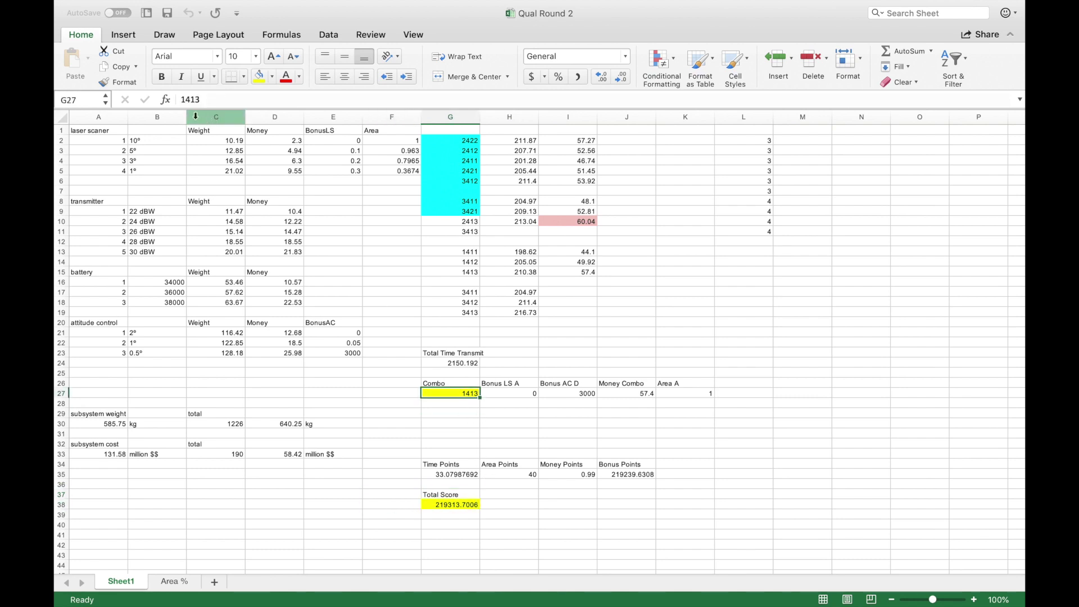
{"action": "left_click", "coordinate": [520, 394]}
{"action": "key", "text": "Right"}
{"action": "key", "text": "Right"}
{"action": "key", "text": "Right"}
{"action": "key", "text": "Left"}
{"action": "key", "text": "Left"}
{"action": "key", "text": "Left"}
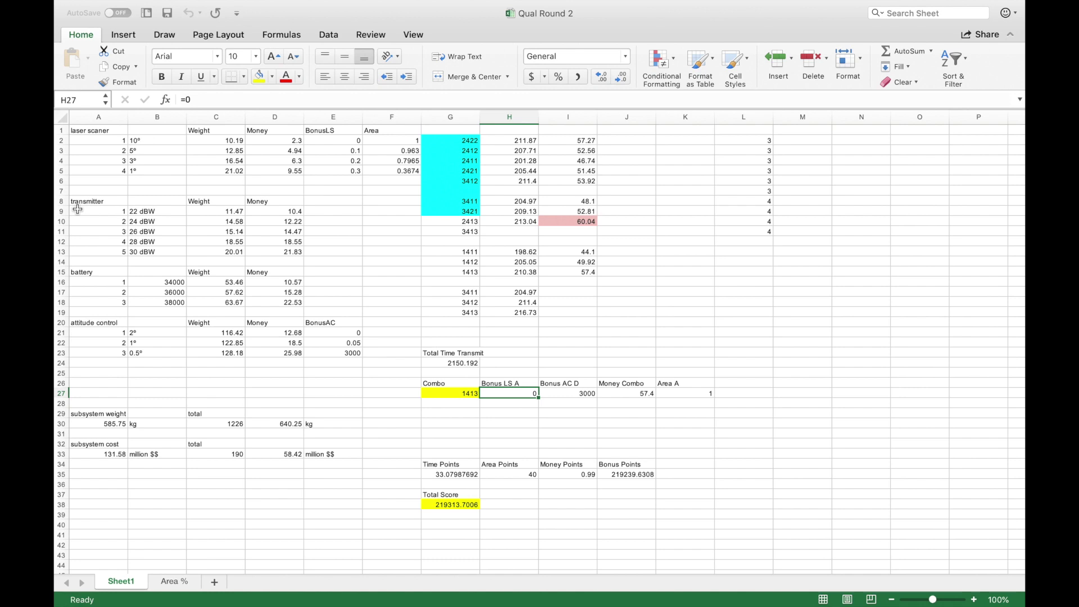
Step: Review the weights of all four subsystems in column C and the full component tables in the Qual Round 2 workbook
{"action": "left_click_drag", "start_coordinate": [219, 141], "coordinate": [228, 363]}
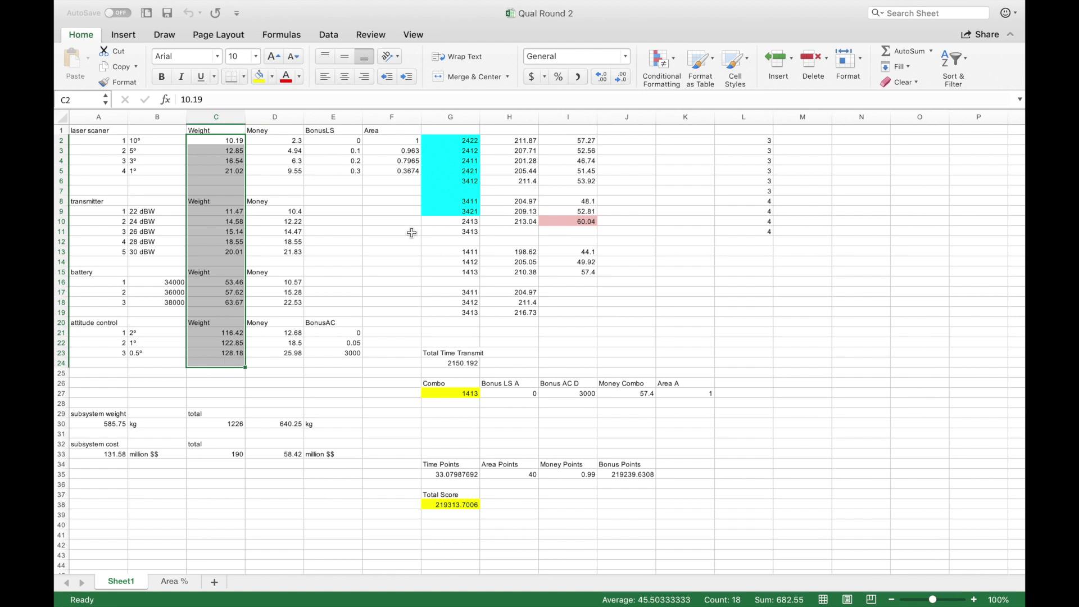
{"action": "left_click", "coordinate": [336, 253]}
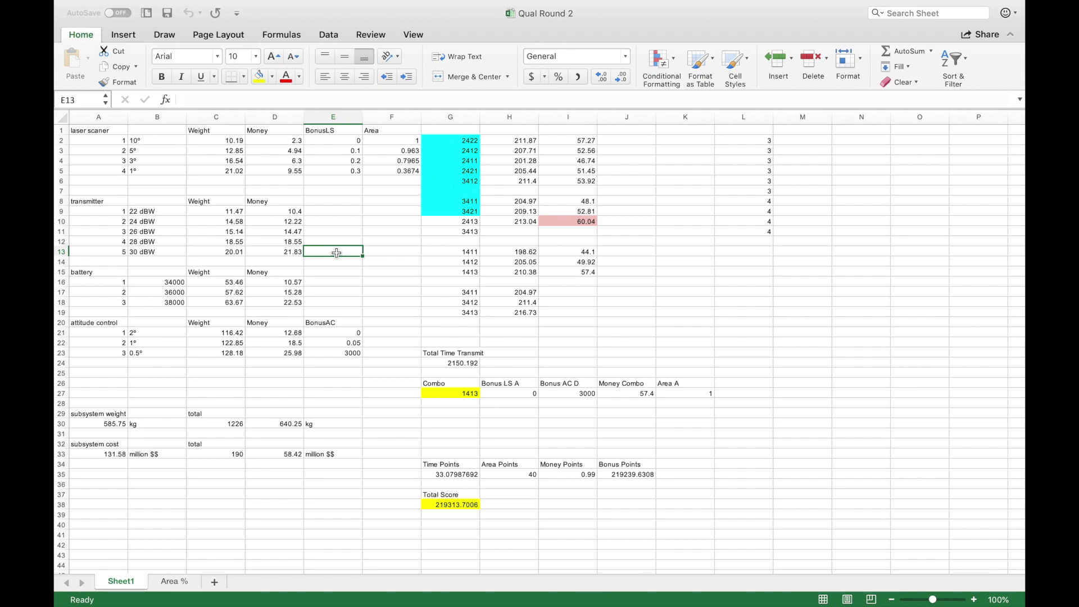
{"action": "key", "text": "super+y"}
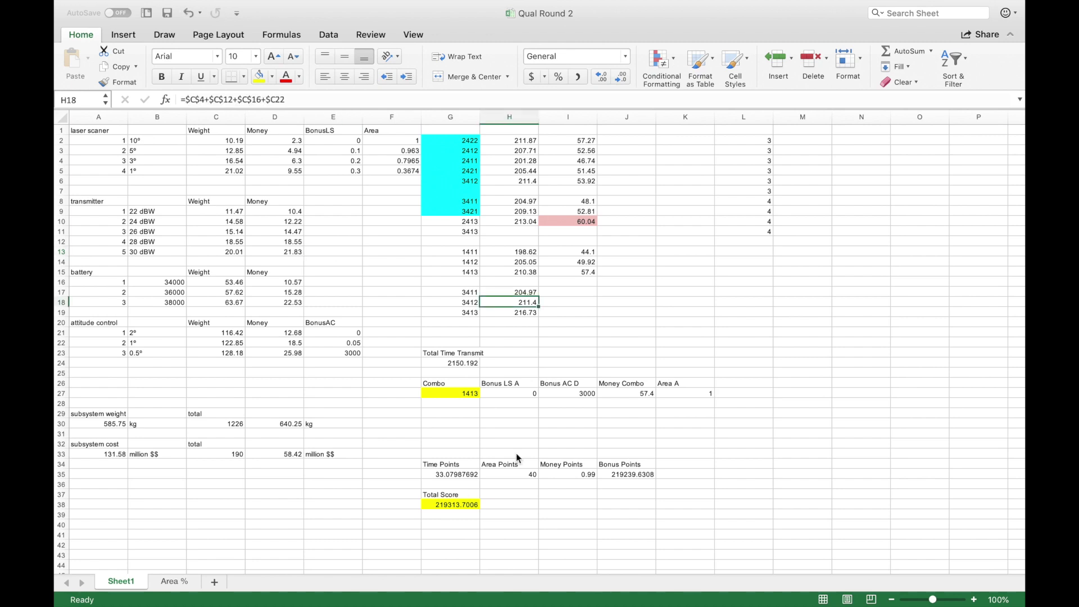
{"action": "left_click_drag", "start_coordinate": [85, 133], "coordinate": [366, 365]}
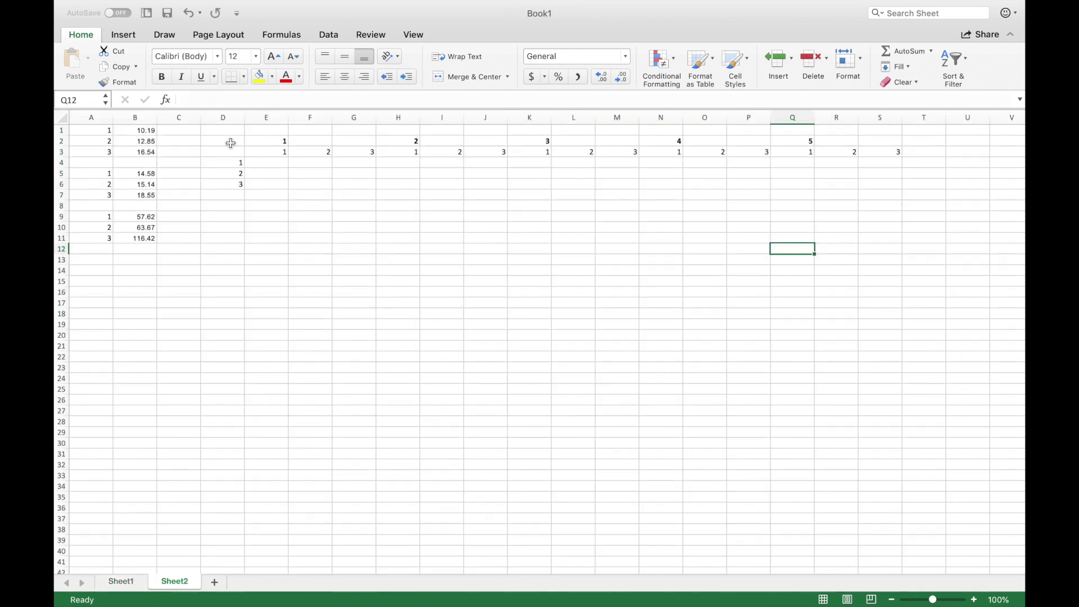
Step: Label the bold header row of the Book1 combination grid by entering "1st component" in D2
{"action": "left_click", "coordinate": [231, 144]}
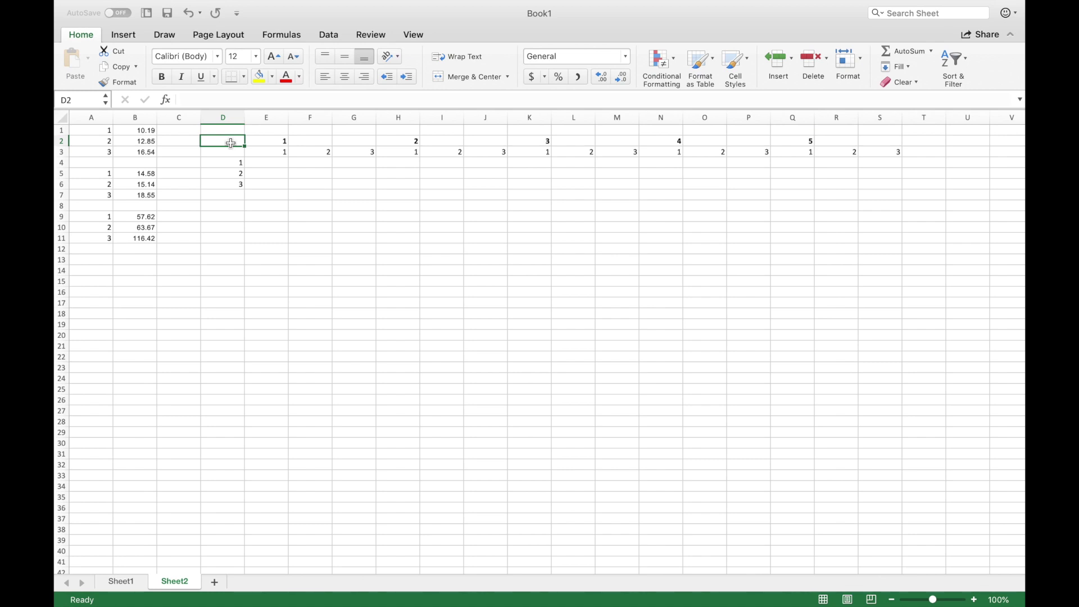
{"action": "left_click_drag", "start_coordinate": [264, 141], "coordinate": [933, 130]}
{"action": "left_click", "coordinate": [242, 140]}
{"action": "type", "text": "1st component"}
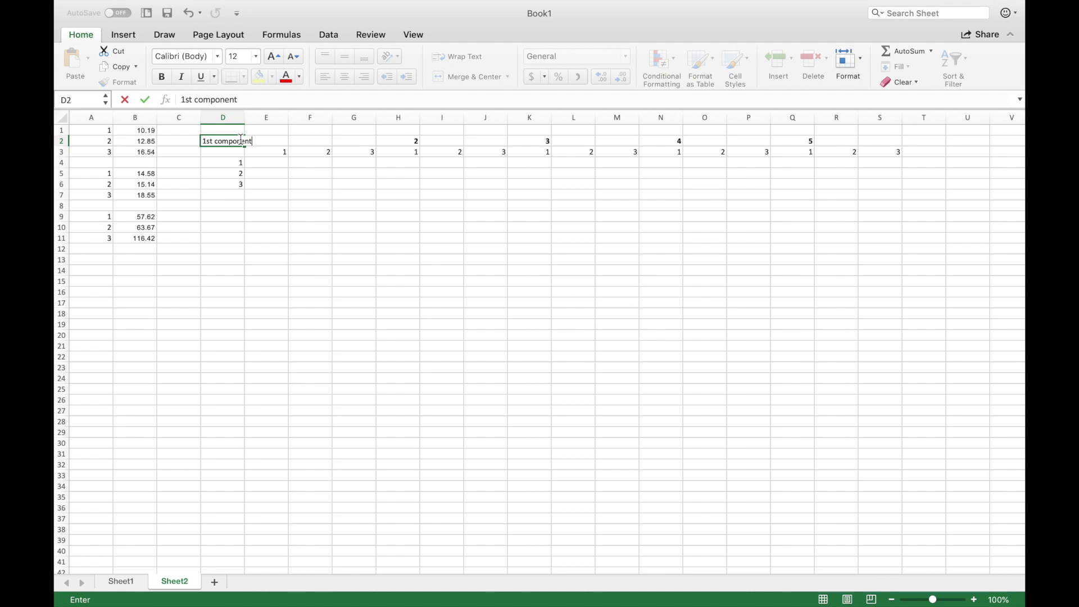
{"action": "key", "text": "Return"}
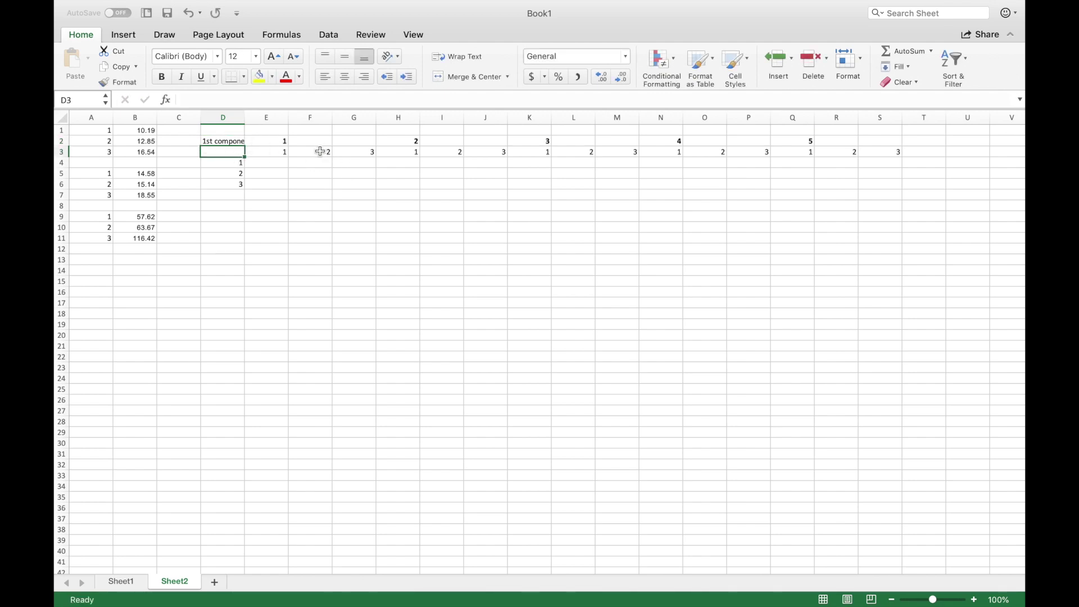
Step: Make the "1st component" label in D2 bold after reviewing the grid's second and third component numbers
{"action": "left_click_drag", "start_coordinate": [270, 152], "coordinate": [898, 153]}
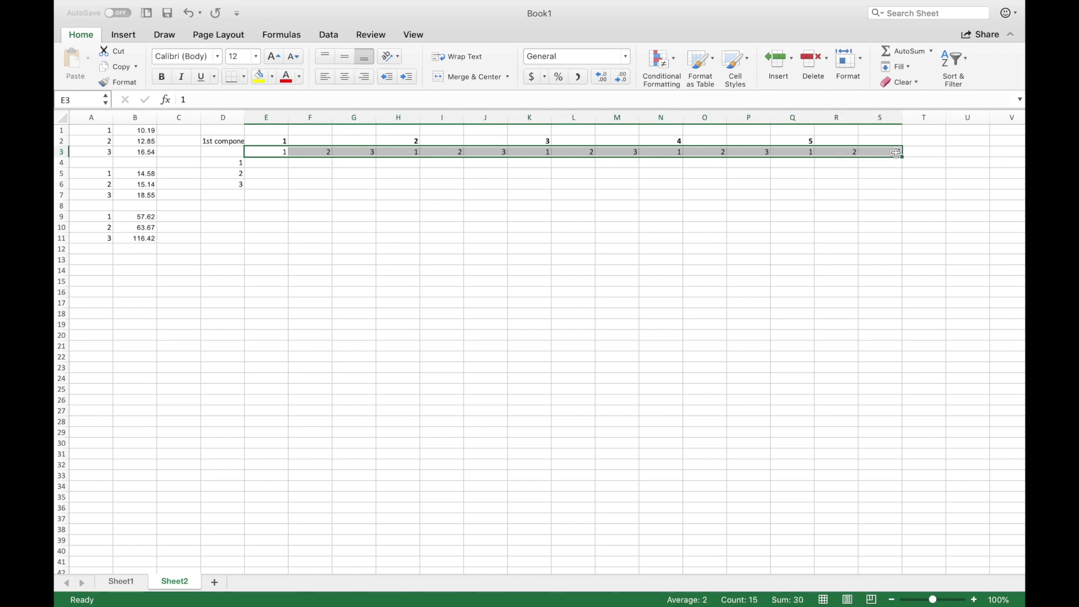
{"action": "left_click_drag", "start_coordinate": [231, 163], "coordinate": [233, 186]}
{"action": "left_click", "coordinate": [232, 141]}
{"action": "key", "text": "super+b"}
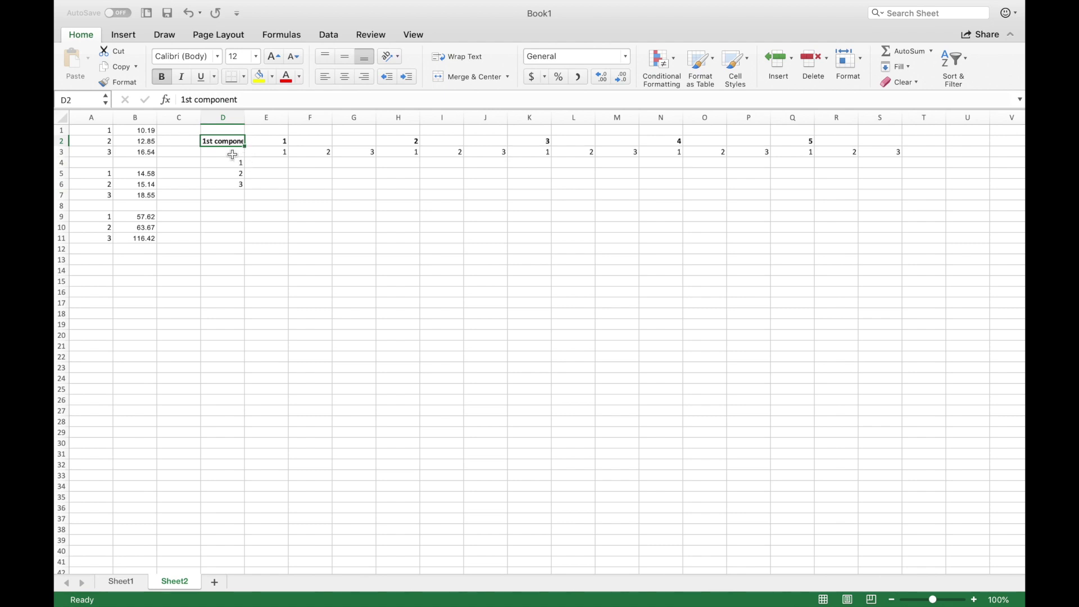
Step: Examine how the grid cells from E4 to I6 pair the first component numbers with the second and third ones
{"action": "left_click", "coordinate": [234, 153]}
{"action": "left_click", "coordinate": [263, 143]}
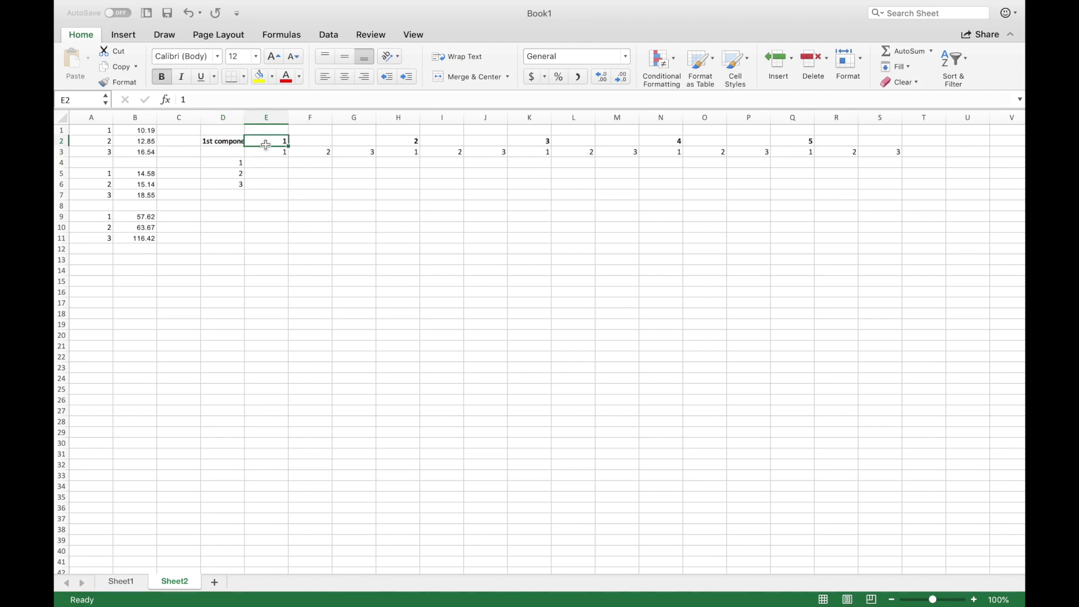
{"action": "left_click", "coordinate": [265, 153]}
{"action": "left_click", "coordinate": [266, 164]}
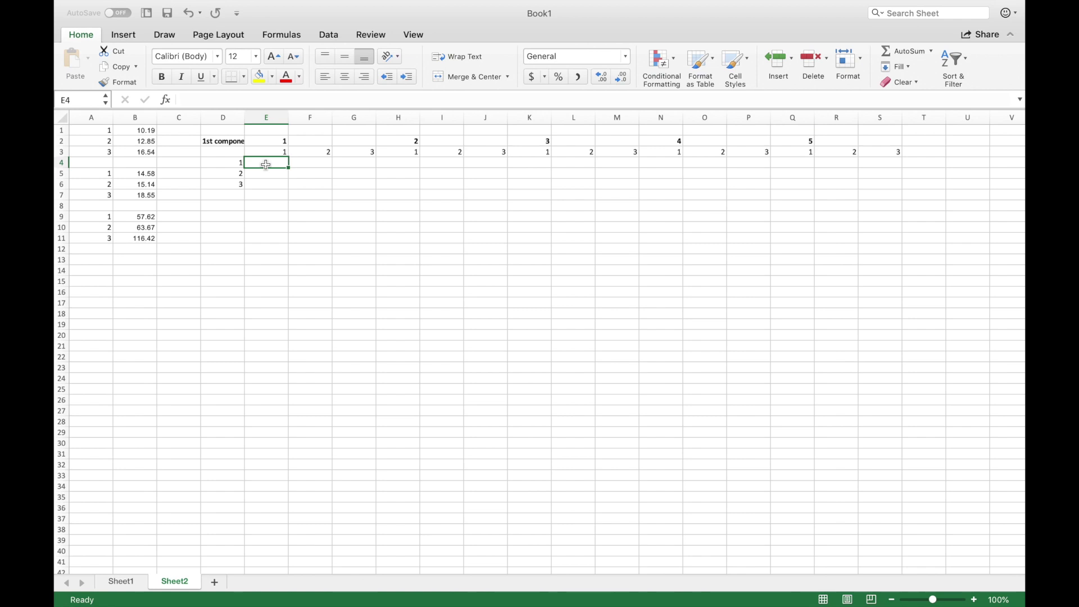
{"action": "left_click", "coordinate": [268, 142]}
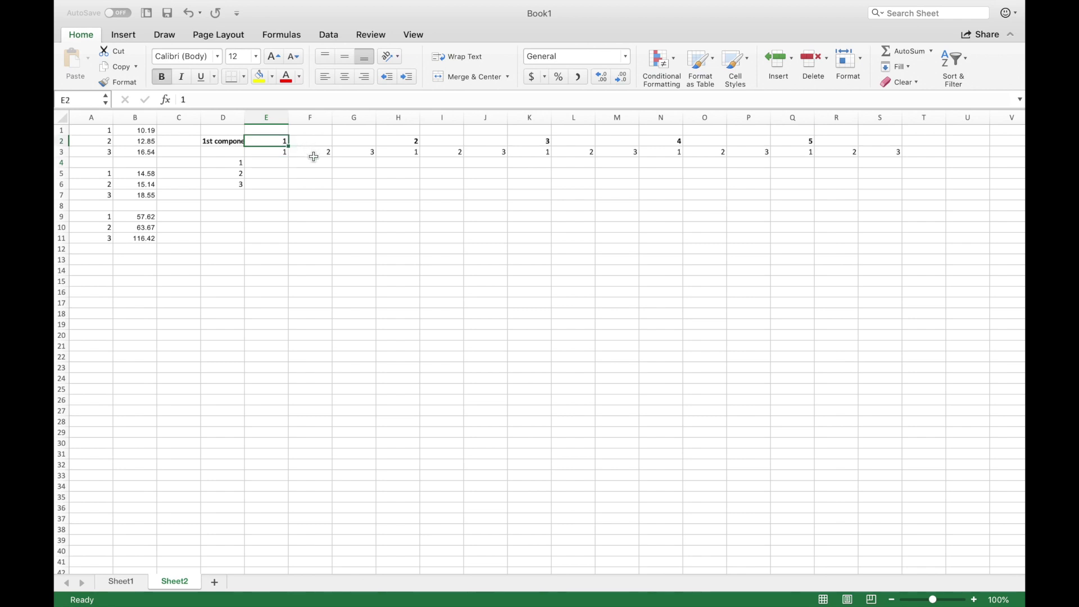
{"action": "left_click", "coordinate": [313, 164]}
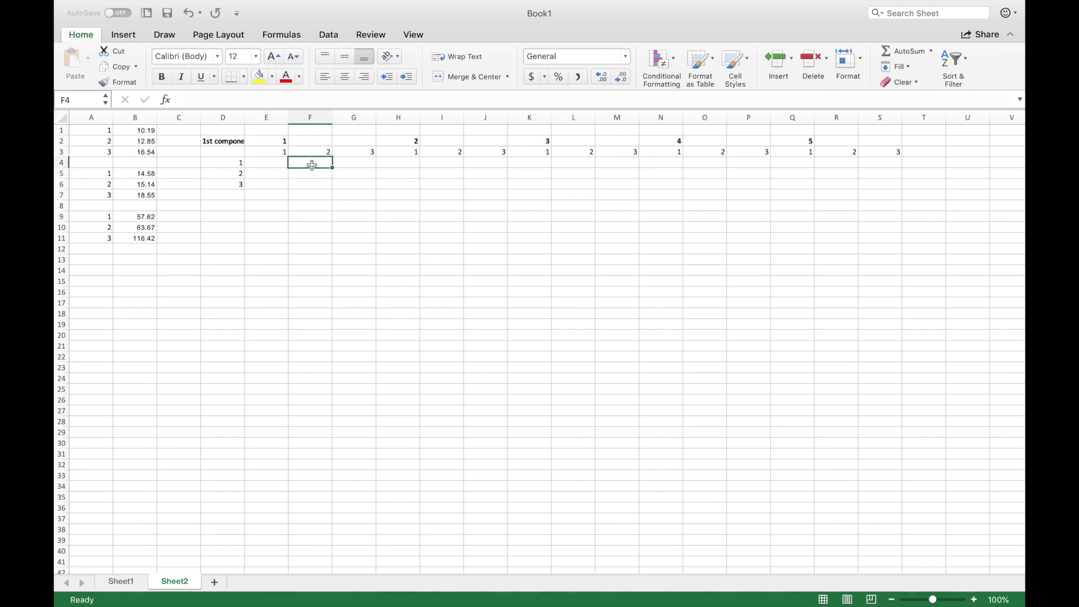
{"action": "left_click", "coordinate": [412, 141]}
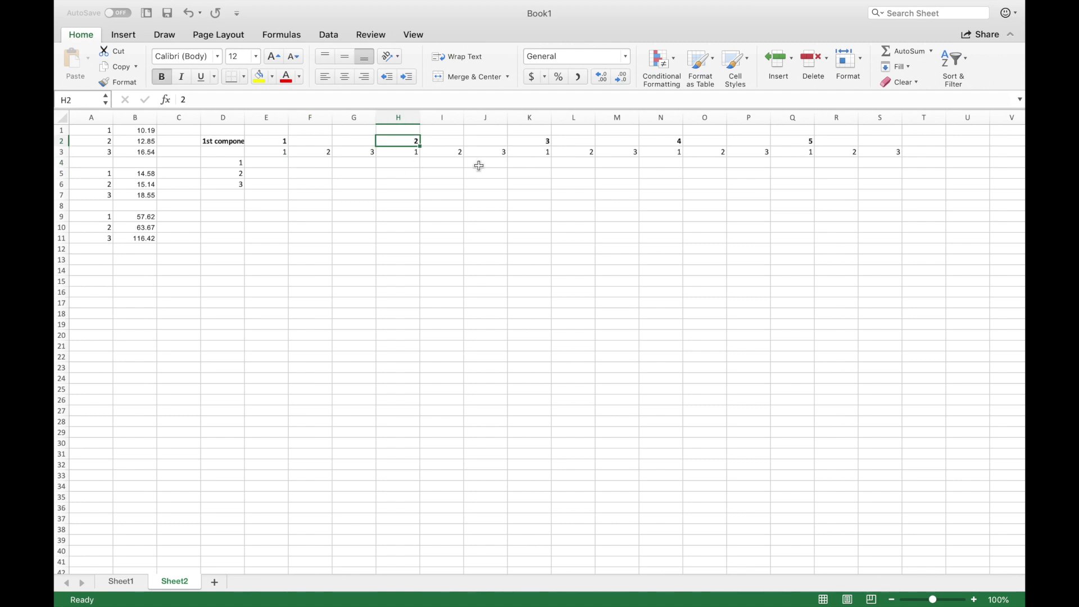
{"action": "left_click", "coordinate": [453, 194]}
{"action": "left_click", "coordinate": [458, 183]}
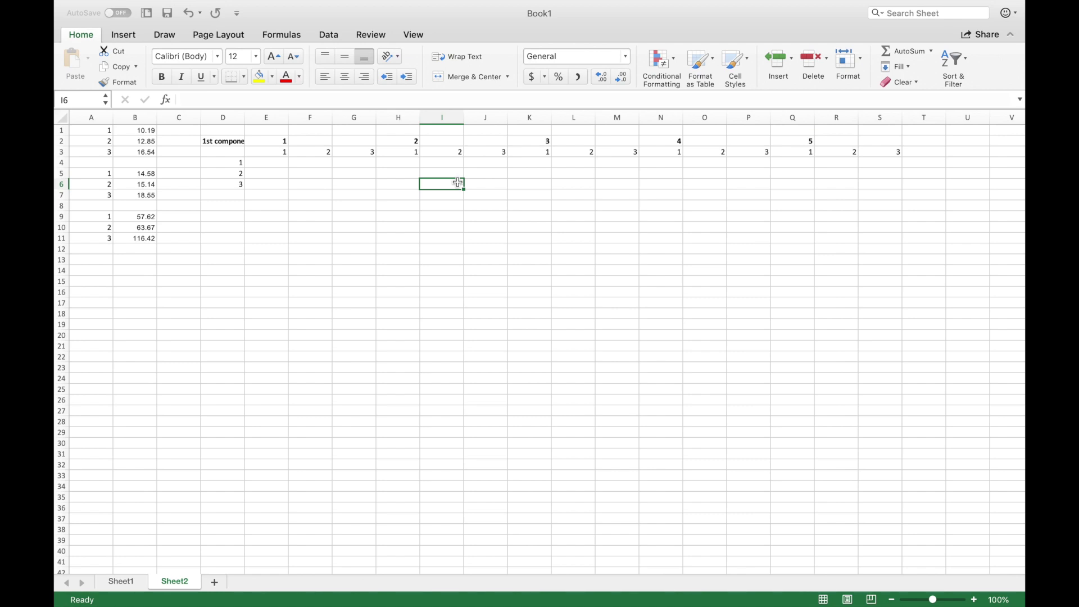
Step: Enter the sum =B1+B5+B9 in E4 and lock its first two row references as =B$1+B$5+B9
{"action": "key", "text": "Return"}
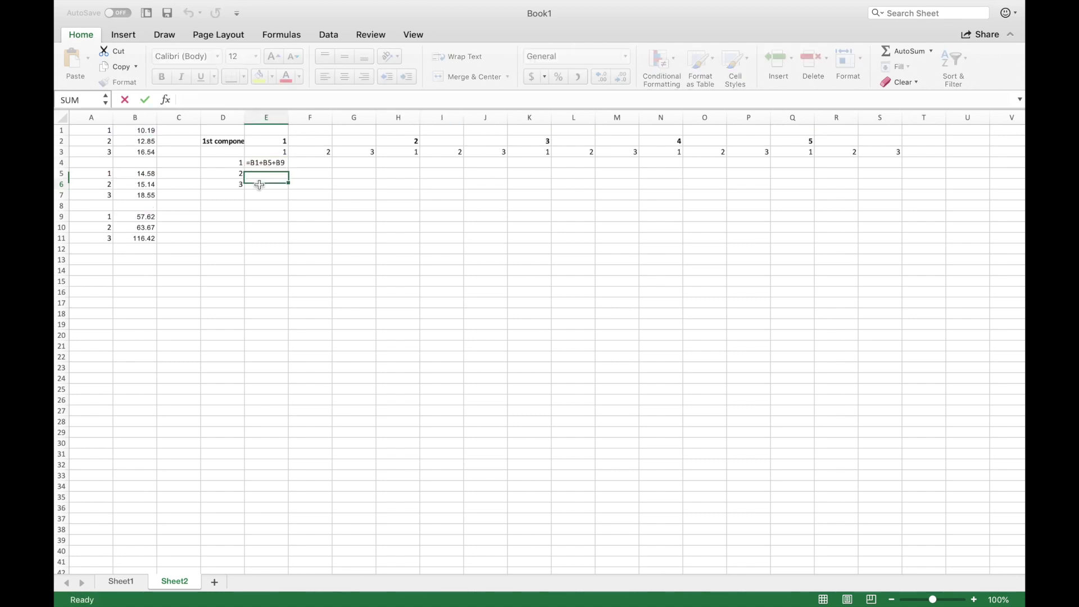
{"action": "left_click", "coordinate": [276, 162]}
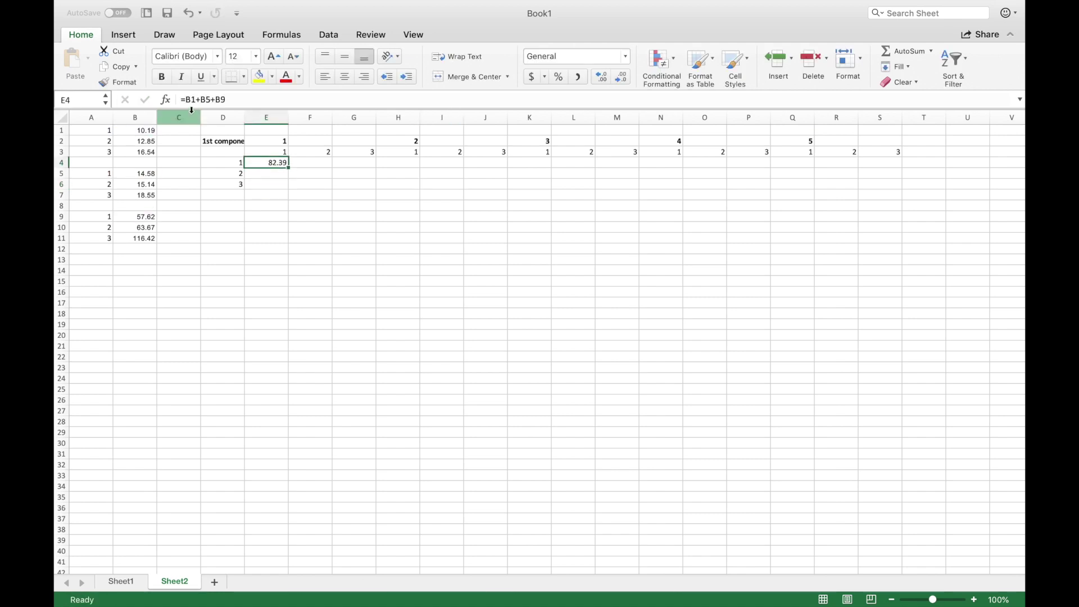
{"action": "left_click", "coordinate": [192, 100]}
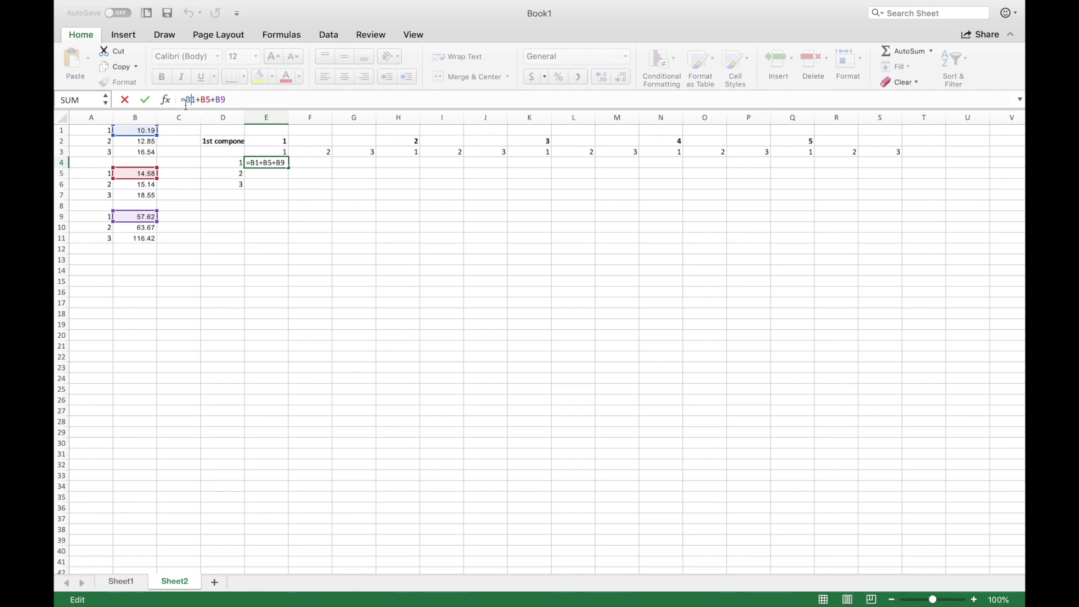
{"action": "left_click", "coordinate": [190, 99]}
{"action": "type", "text": "$1+B$"}
{"action": "key", "text": "Return"}
Step: Check the locked row references in E4 and fill the formula down through E6
{"action": "left_click", "coordinate": [276, 162]}
{"action": "left_click", "coordinate": [195, 99]}
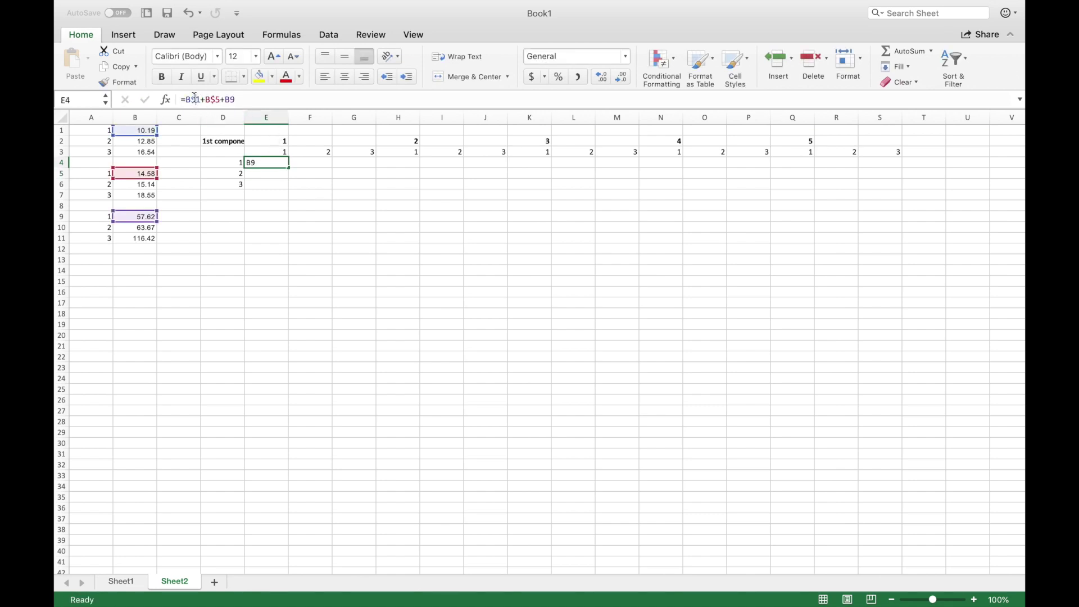
{"action": "left_click", "coordinate": [192, 99]}
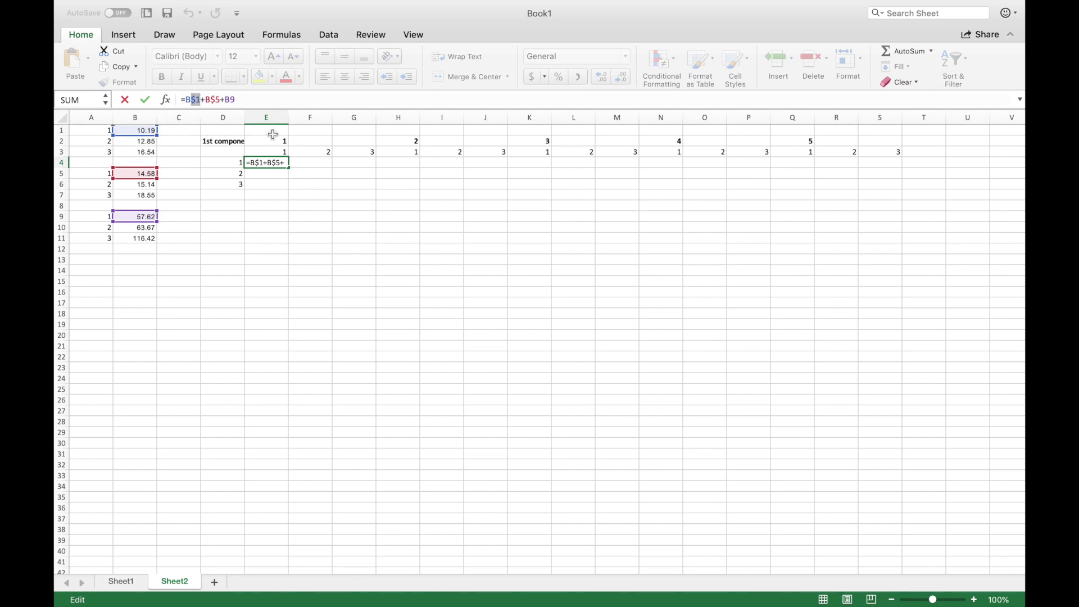
{"action": "left_click", "coordinate": [192, 100]}
{"action": "key", "text": "Tab"}
{"action": "left_click", "coordinate": [285, 165]}
{"action": "left_click_drag", "start_coordinate": [289, 179], "coordinate": [289, 190]}
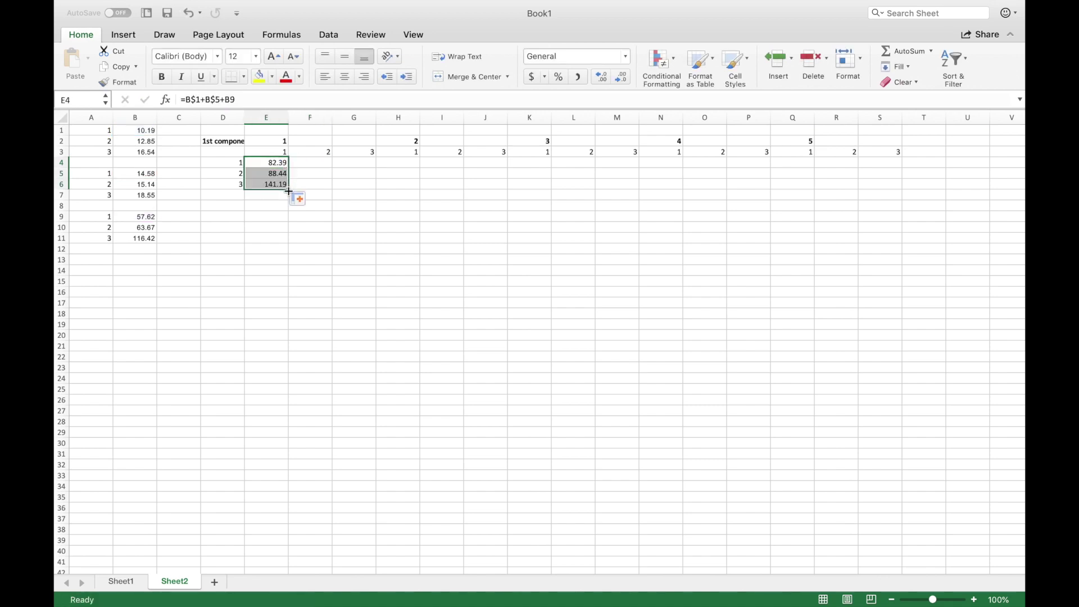
Step: Check the cell references of the copied formula in E6 against the original in E4
{"action": "left_click", "coordinate": [266, 184]}
{"action": "left_click", "coordinate": [233, 96]}
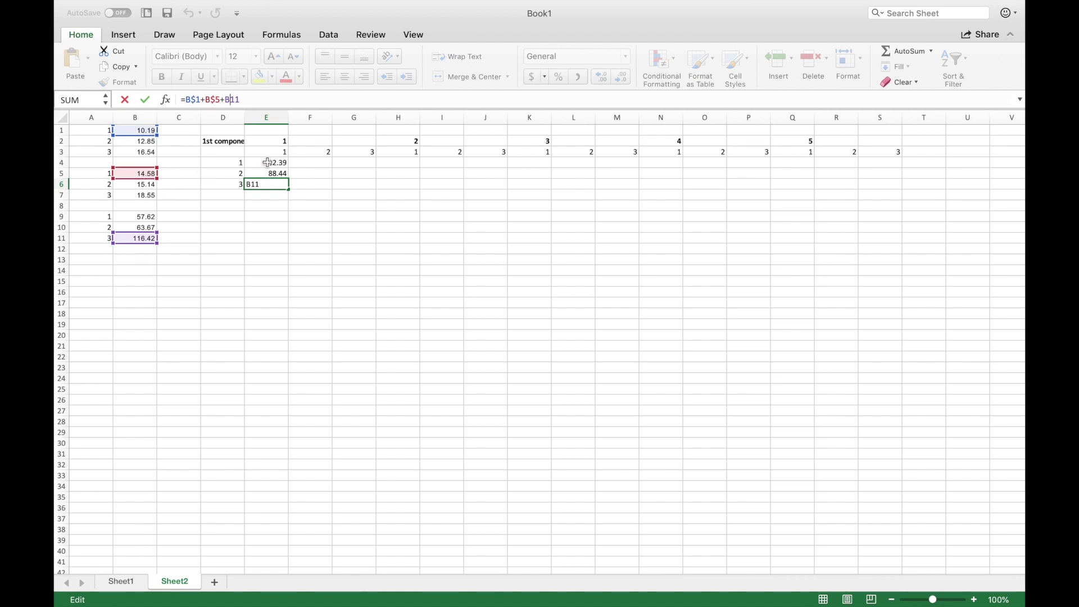
{"action": "left_click", "coordinate": [268, 163]}
{"action": "scroll", "coordinate": [281, 164], "scroll_direction": "up", "scroll_amount": 2}
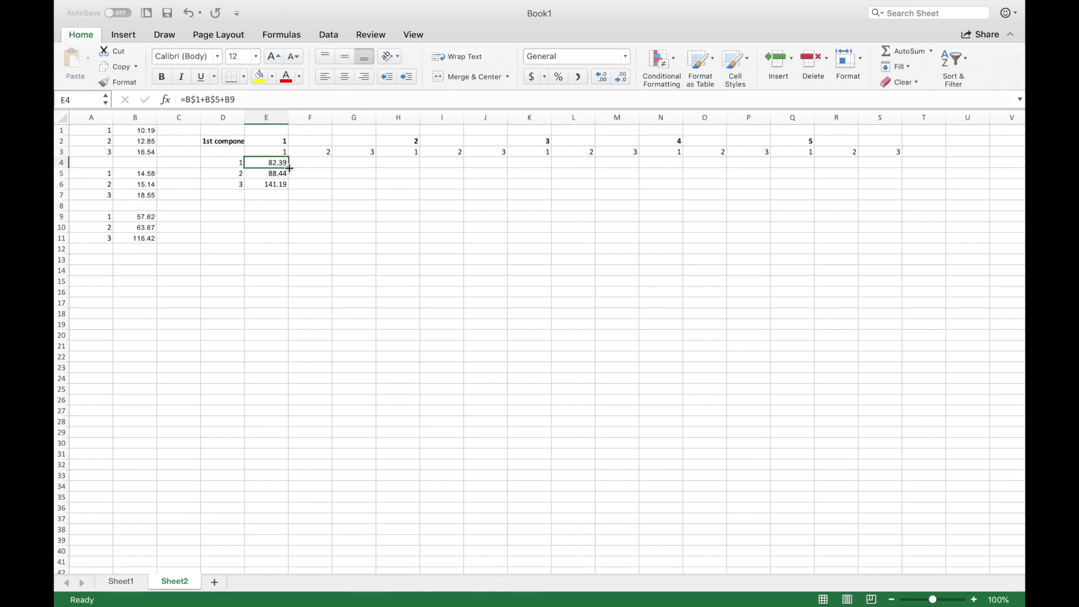
{"action": "mouse_move", "coordinate": [289, 169]}
{"action": "left_mouse_down"}
{"action": "mouse_move", "coordinate": [394, 165]}
{"action": "mouse_move", "coordinate": [254, 176]}
{"action": "mouse_move", "coordinate": [279, 166]}
{"action": "left_mouse_up"}
{"action": "left_click", "coordinate": [283, 143]}
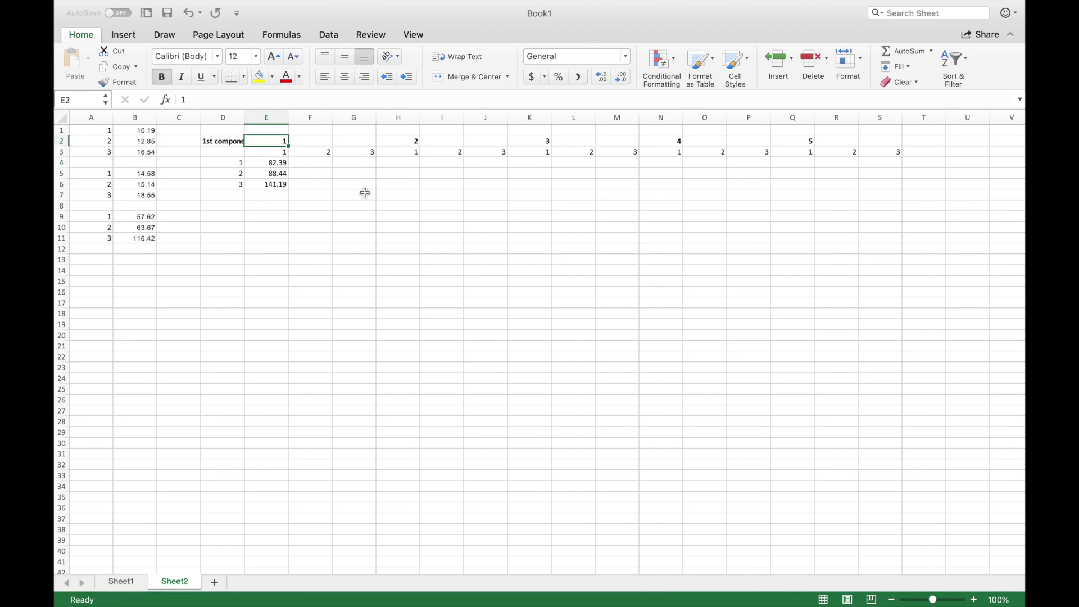
Step: Lock the column of the first reference in E4 so the formula reads =$B$1+B$5+B9
{"action": "left_click", "coordinate": [272, 163]}
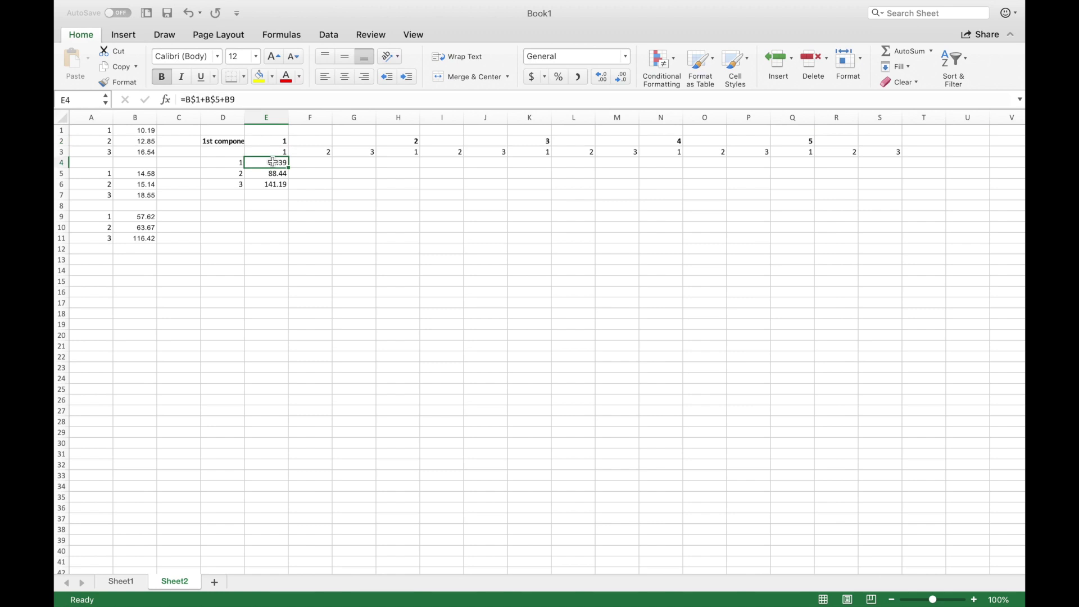
{"action": "left_click", "coordinate": [185, 99]}
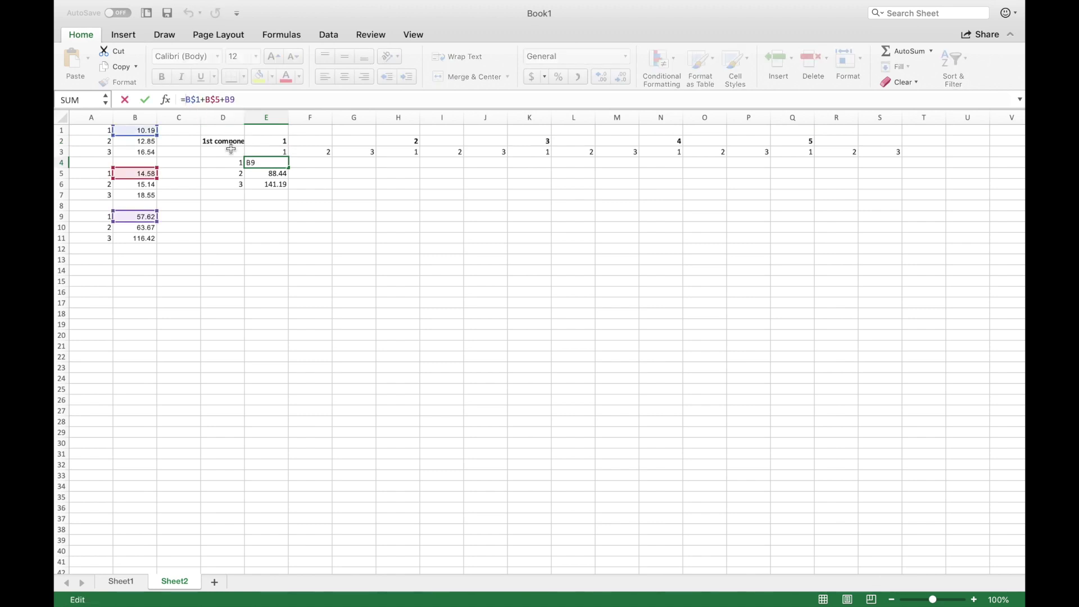
{"action": "type", "text": "$"}
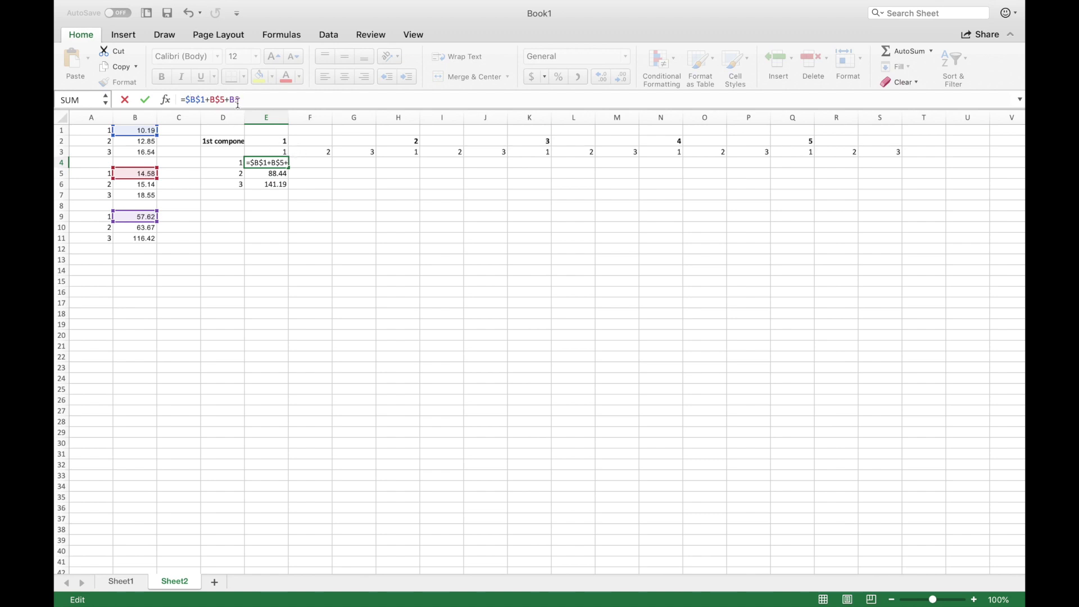
{"action": "key", "text": "Tab"}
Step: Try filling the E4 formula across to F4 and check the copied formula's cell references
{"action": "left_click", "coordinate": [286, 164]}
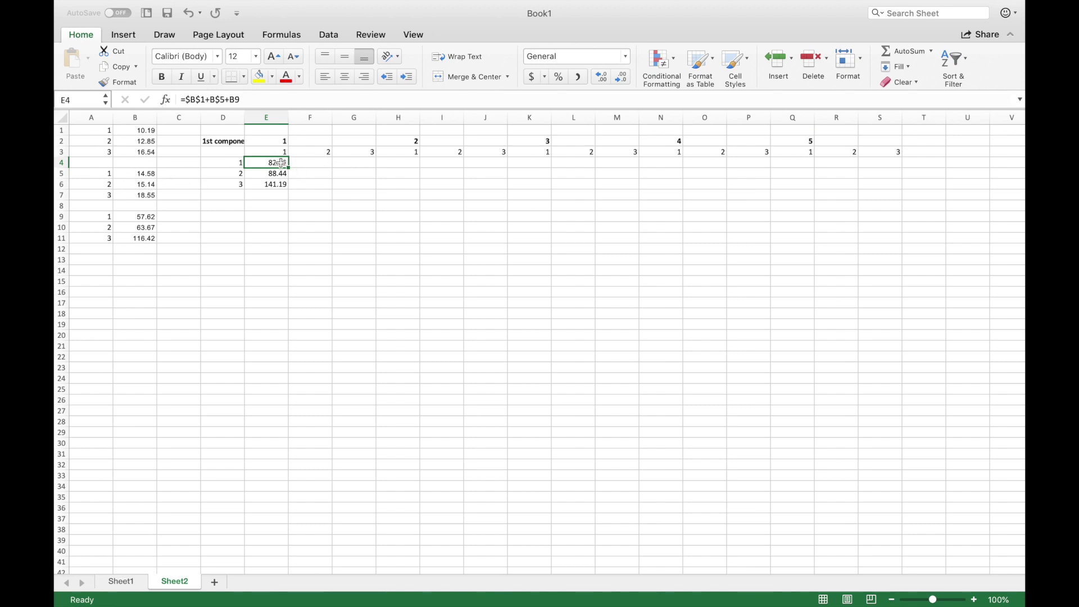
{"action": "left_click_drag", "start_coordinate": [292, 171], "coordinate": [326, 167]}
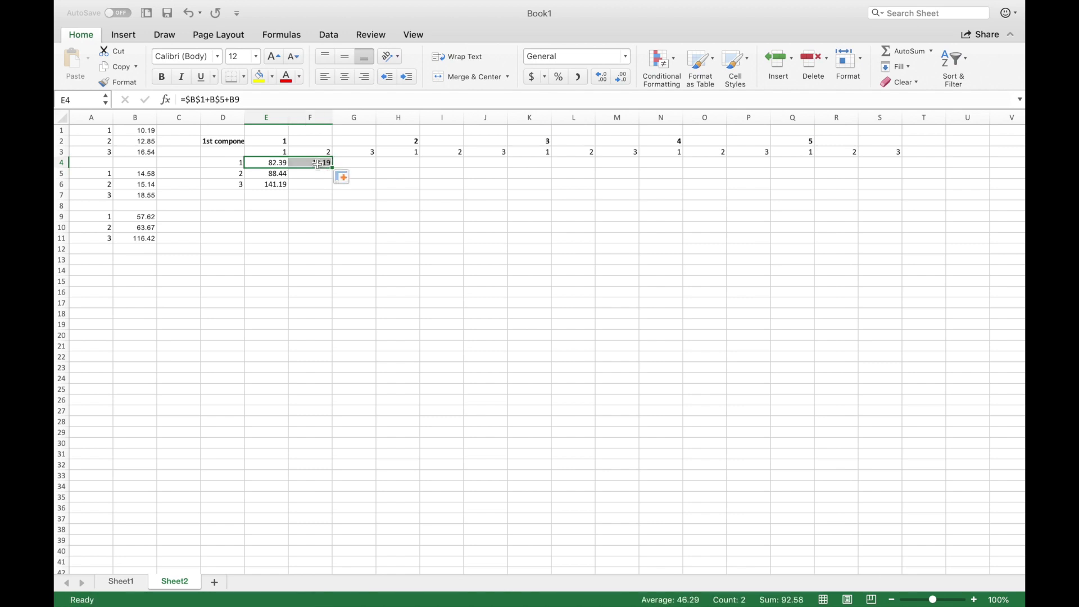
{"action": "left_click", "coordinate": [310, 162]}
{"action": "left_click", "coordinate": [218, 100]}
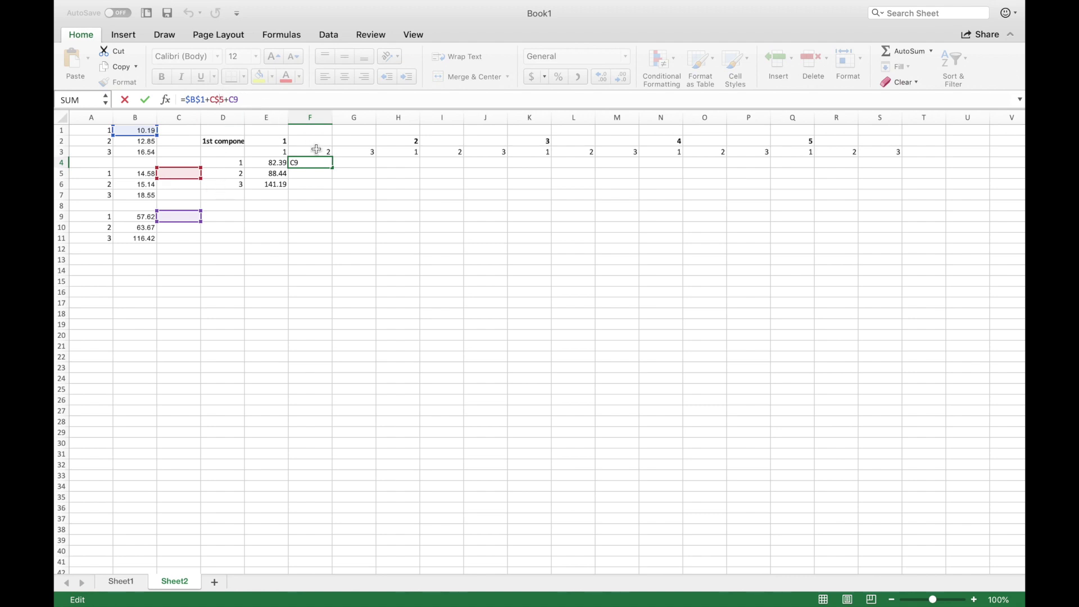
{"action": "key", "text": "Return"}
{"action": "key", "text": "Up"}
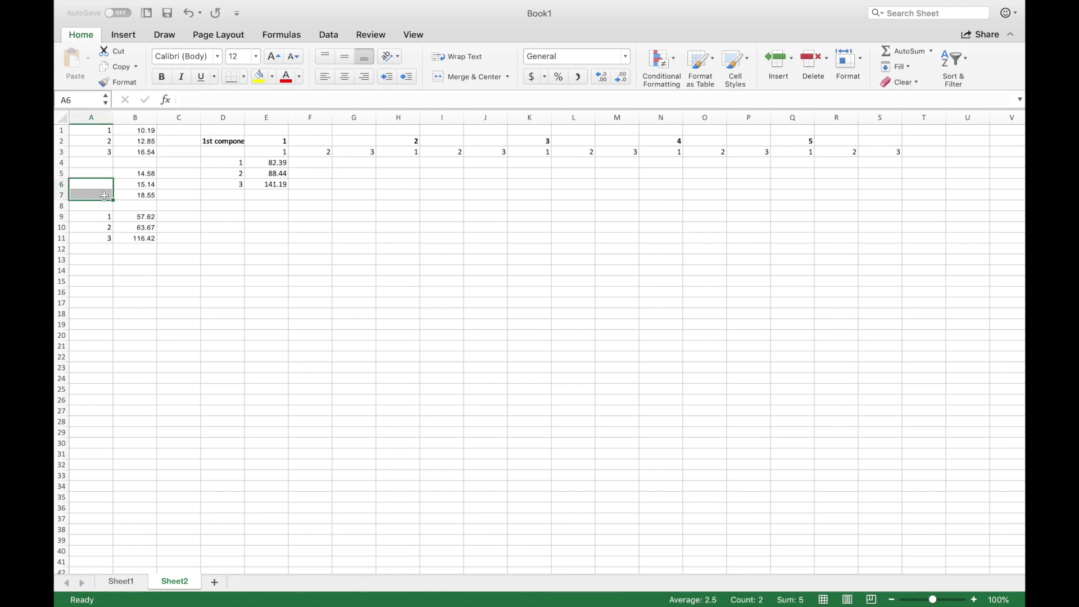
Step: Rearrange the second component's weights 14.58, 15.14 and 18.55 horizontally across columns A to C, under the numbers 1, 2 and 3
{"action": "left_click", "coordinate": [132, 173]}
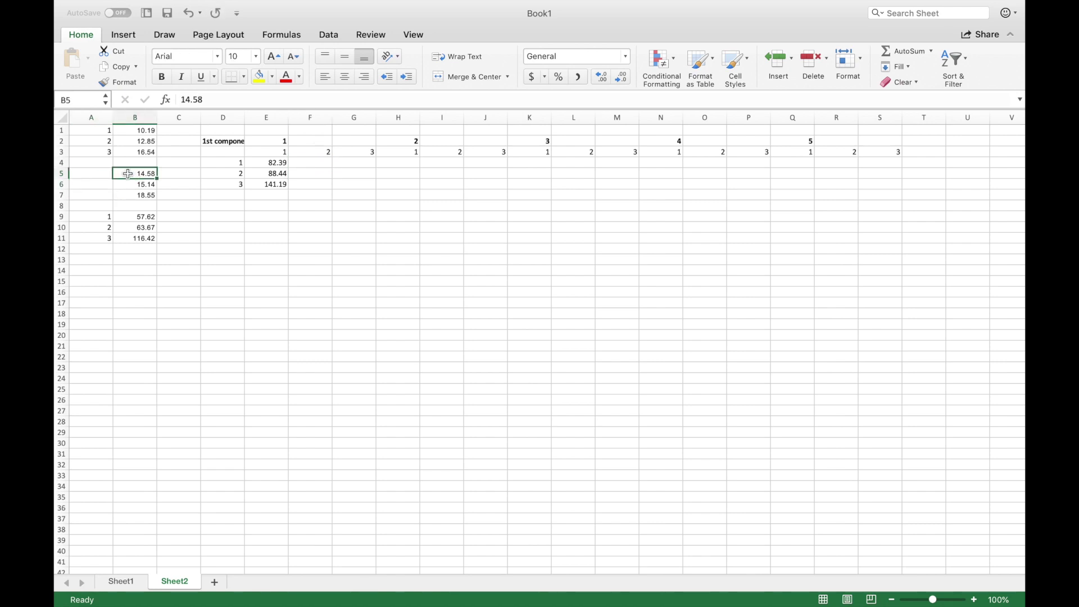
{"action": "left_click_drag", "start_coordinate": [113, 173], "coordinate": [89, 175]}
{"action": "left_click", "coordinate": [127, 180]}
{"action": "left_click_drag", "start_coordinate": [134, 178], "coordinate": [135, 173]}
{"action": "left_click", "coordinate": [142, 196]}
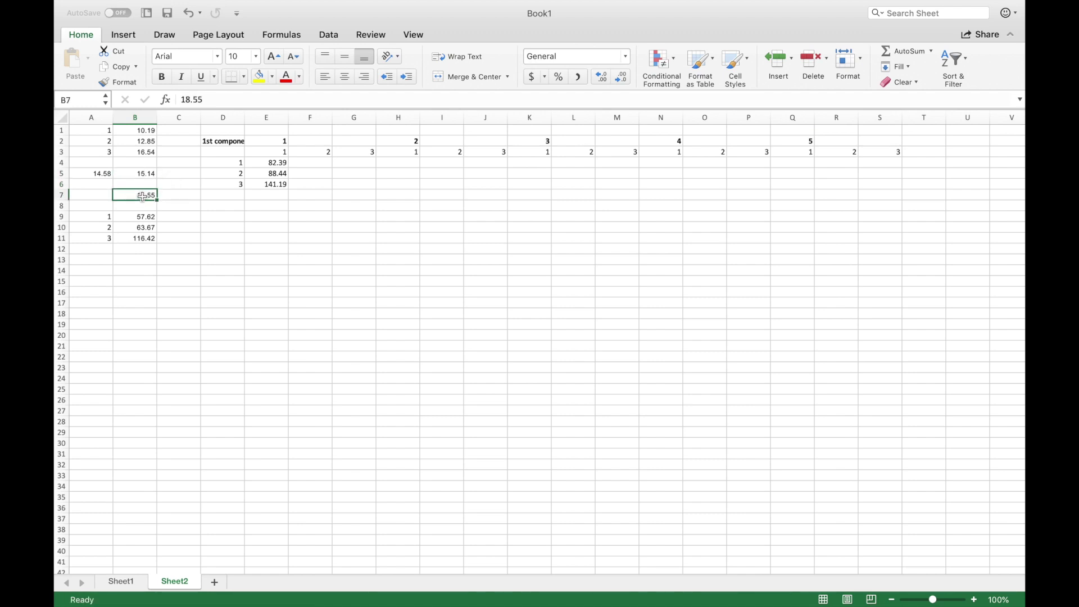
{"action": "left_click_drag", "start_coordinate": [131, 190], "coordinate": [171, 172]}
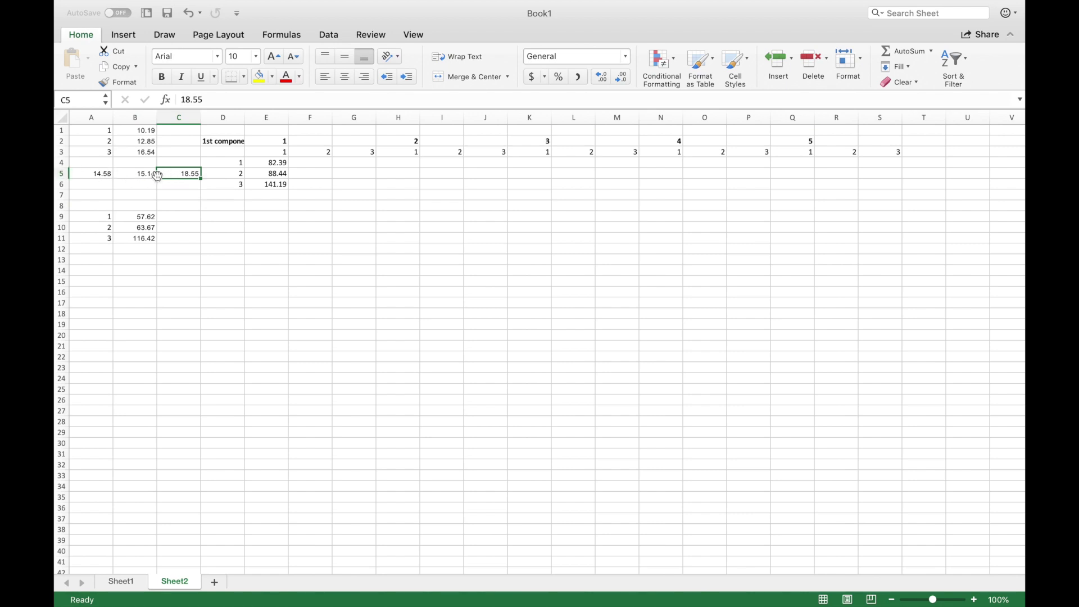
Step: Check the references in E4 and try filling its formula across to G4
{"action": "left_click", "coordinate": [262, 163]}
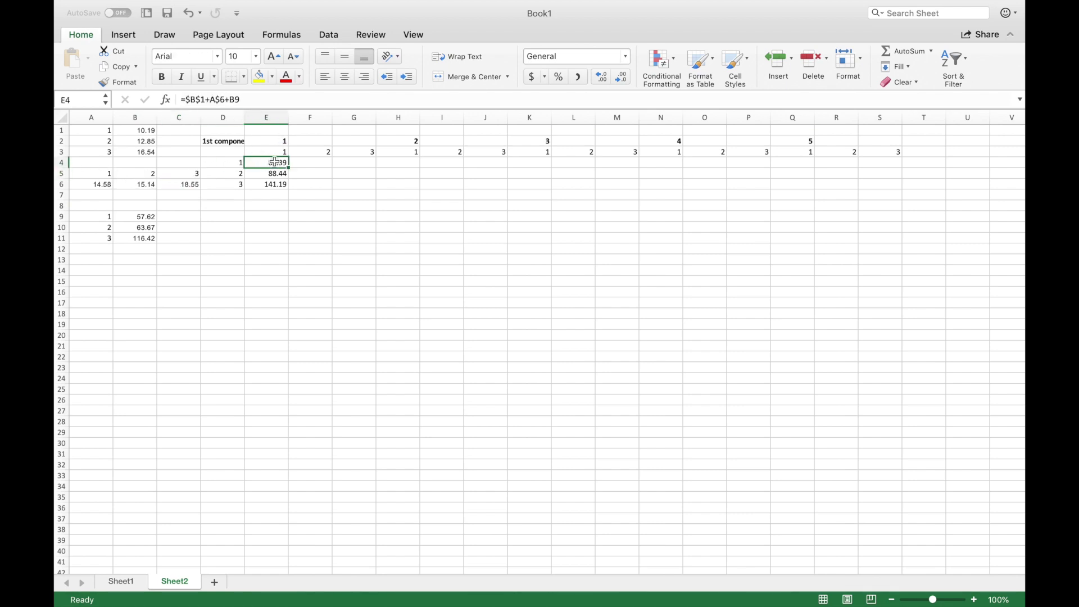
{"action": "left_click", "coordinate": [216, 101]}
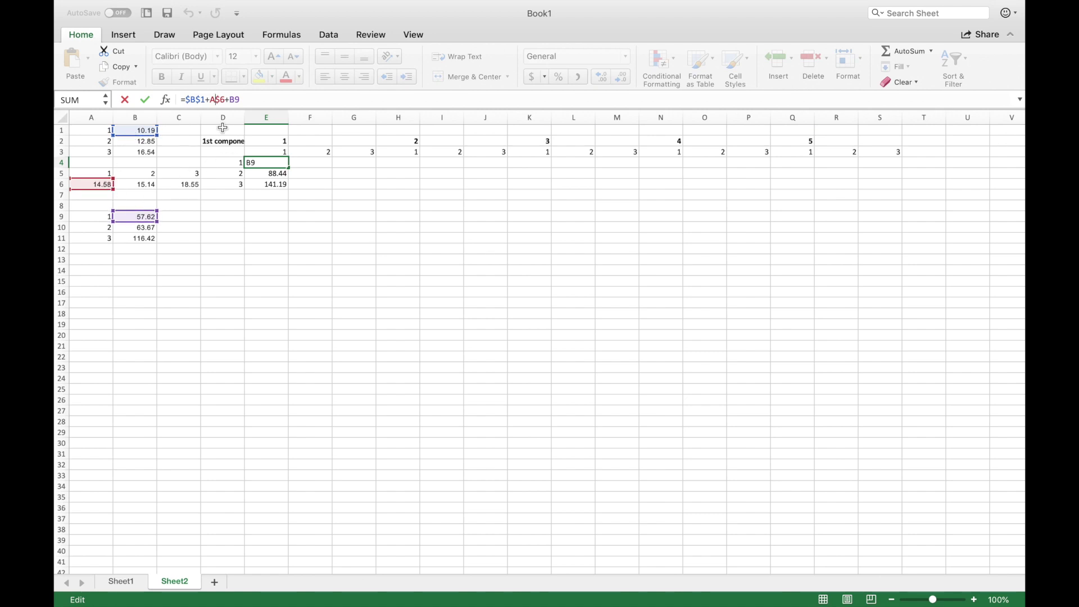
{"action": "key", "text": "Return"}
{"action": "left_click", "coordinate": [279, 163]}
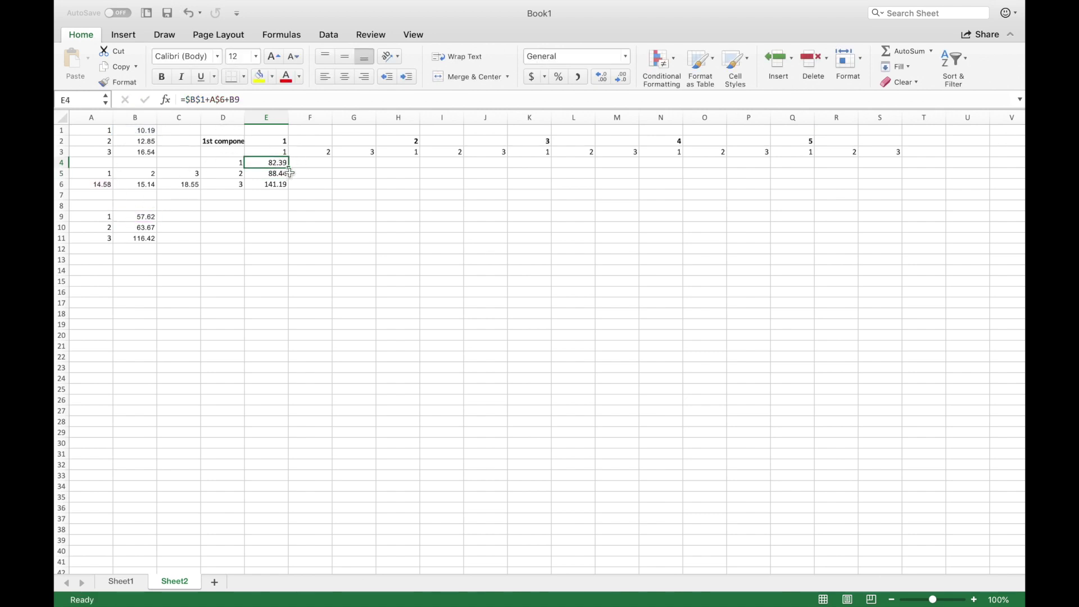
{"action": "left_click_drag", "start_coordinate": [289, 167], "coordinate": [368, 166]}
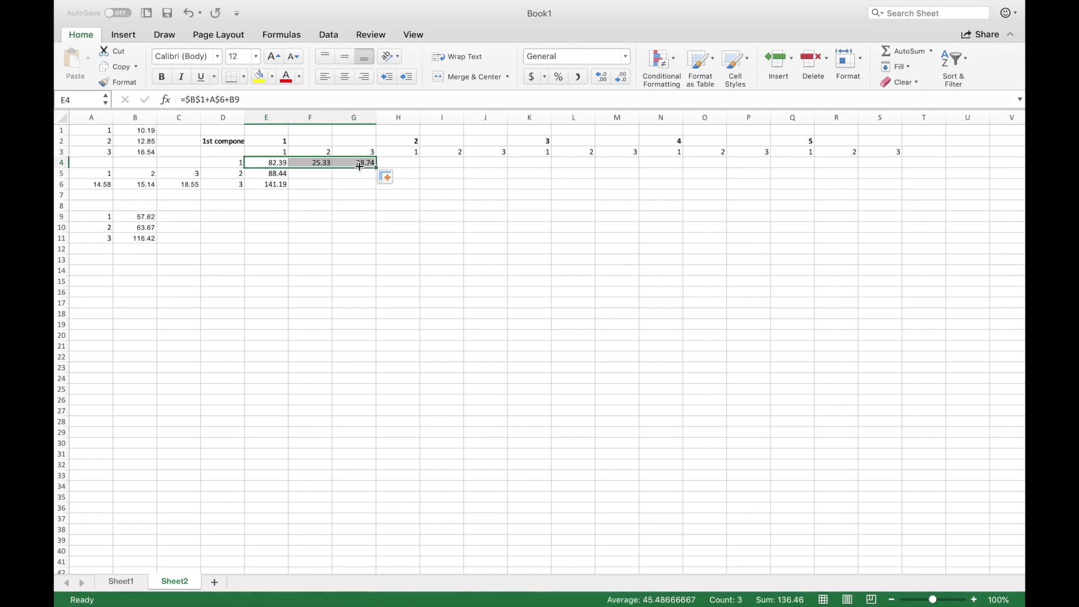
Step: Check the cell references of the copied formula in F4 and undo the fill to G4
{"action": "left_click", "coordinate": [317, 164]}
{"action": "left_click", "coordinate": [190, 100]}
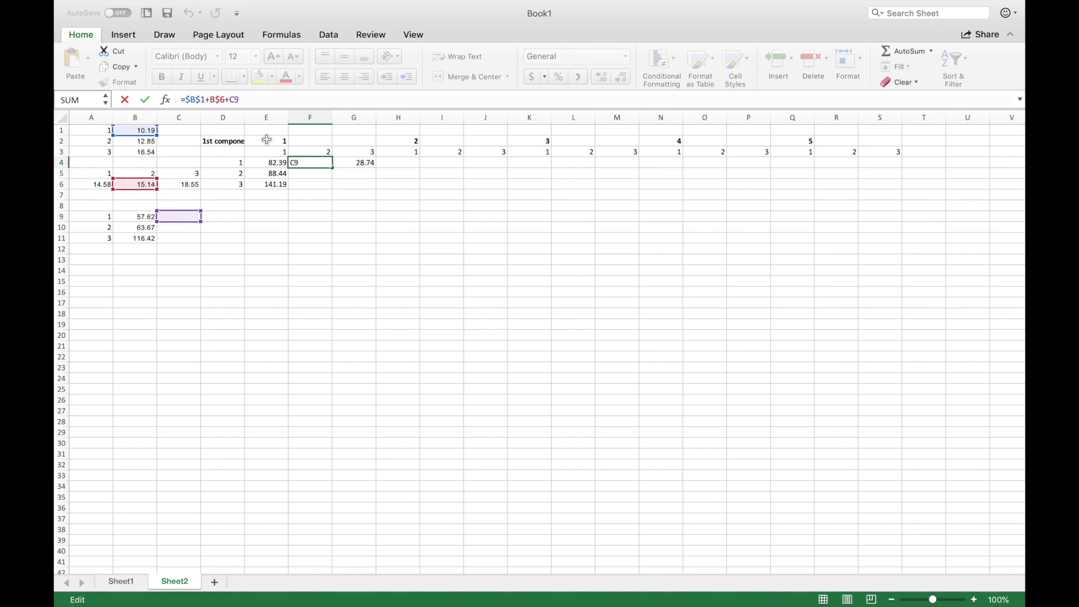
{"action": "left_click", "coordinate": [232, 100]}
{"action": "key", "text": "Return"}
{"action": "key", "text": "super+z"}
{"action": "key", "text": "super+z"}
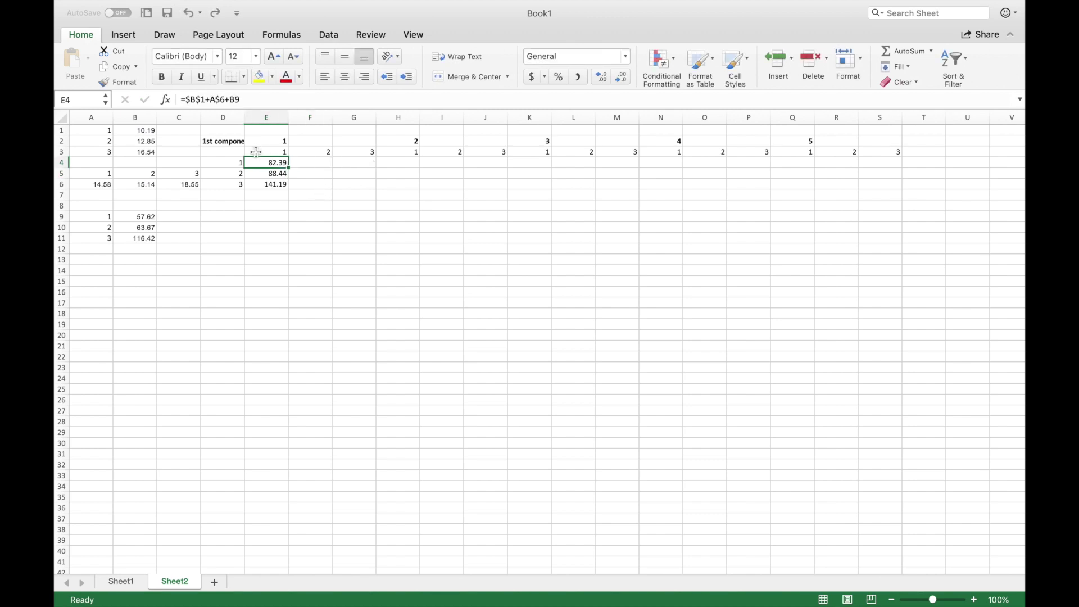
Step: Lock the column of the third reference in E4 as =$B$1+A$6+$B9 and fill the formula across to G4
{"action": "left_click", "coordinate": [231, 99]}
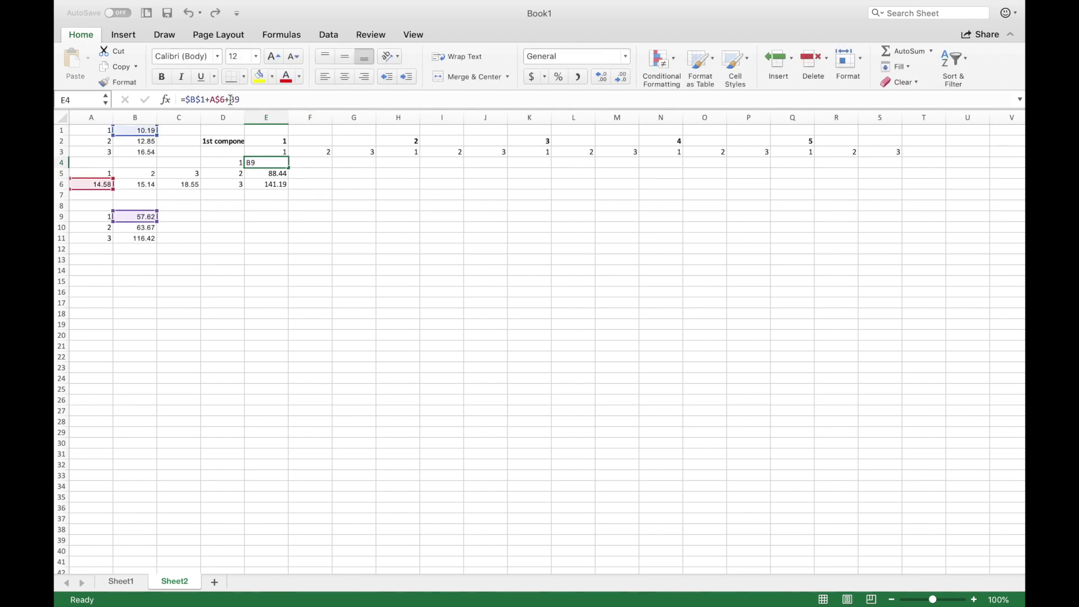
{"action": "key", "text": "Return"}
{"action": "key", "text": "Up"}
{"action": "left_click_drag", "start_coordinate": [289, 165], "coordinate": [359, 163]}
Step: Check which cells the copied formulas in F4 and G4 reference
{"action": "left_click", "coordinate": [316, 161]}
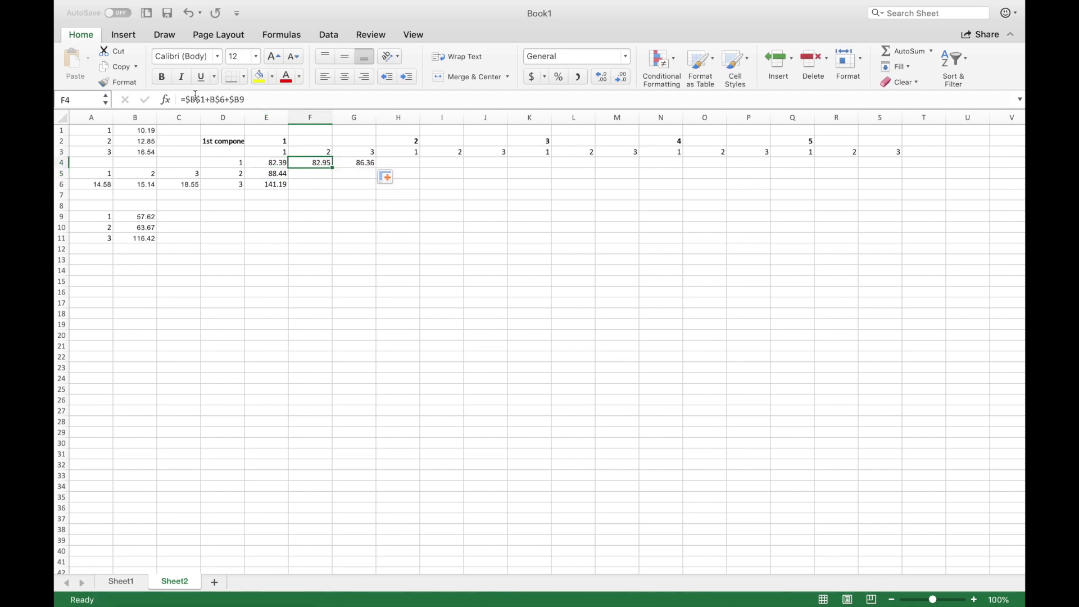
{"action": "left_click", "coordinate": [195, 99]}
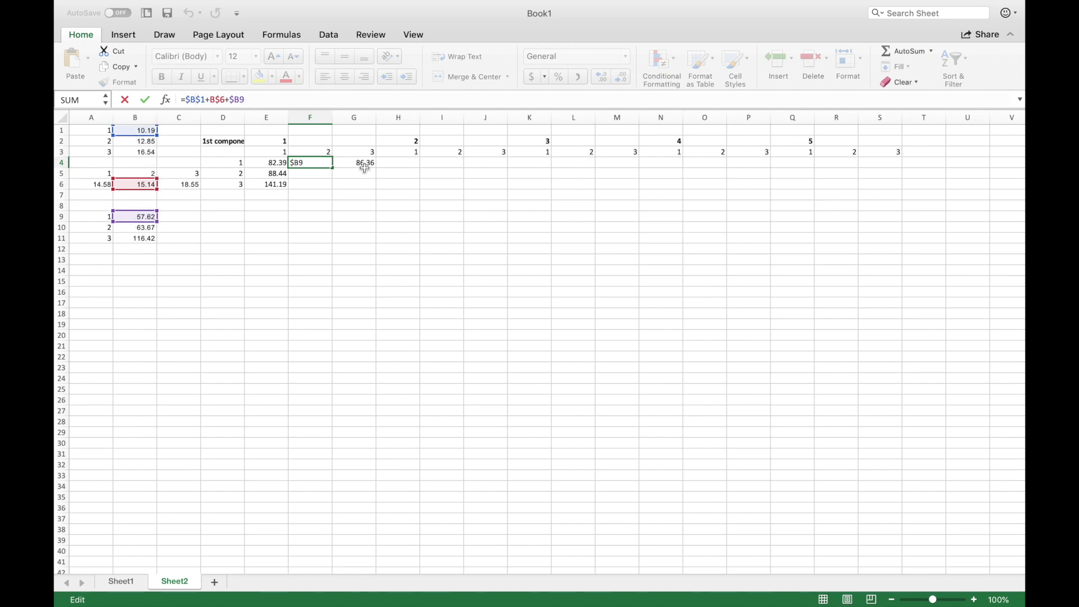
{"action": "left_click", "coordinate": [364, 167]}
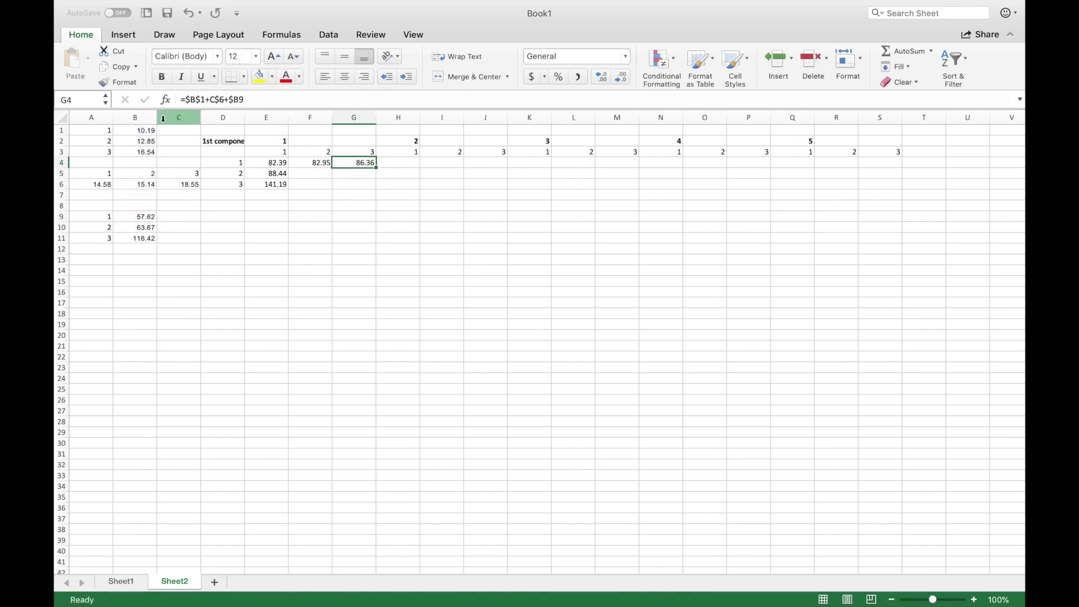
{"action": "left_click", "coordinate": [188, 100]}
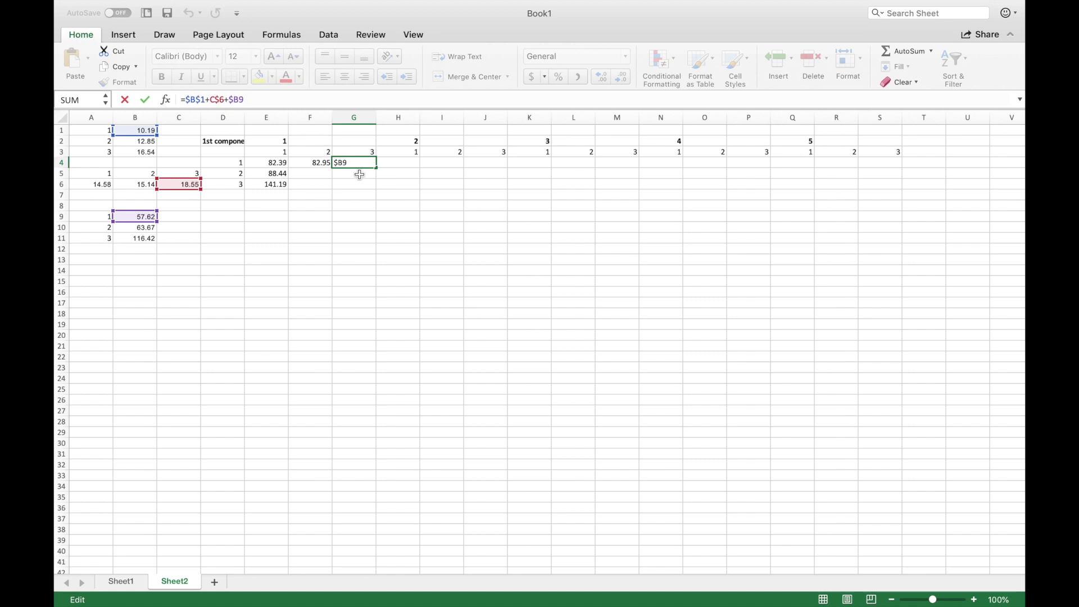
{"action": "left_click", "coordinate": [324, 164]}
Step: Fill the E4 formula across and down through G6 and check the references in G6
{"action": "left_click", "coordinate": [279, 164]}
{"action": "left_click_drag", "start_coordinate": [288, 168], "coordinate": [378, 196]}
{"action": "left_click", "coordinate": [314, 163]}
{"action": "left_click", "coordinate": [358, 164]}
{"action": "left_click", "coordinate": [345, 185]}
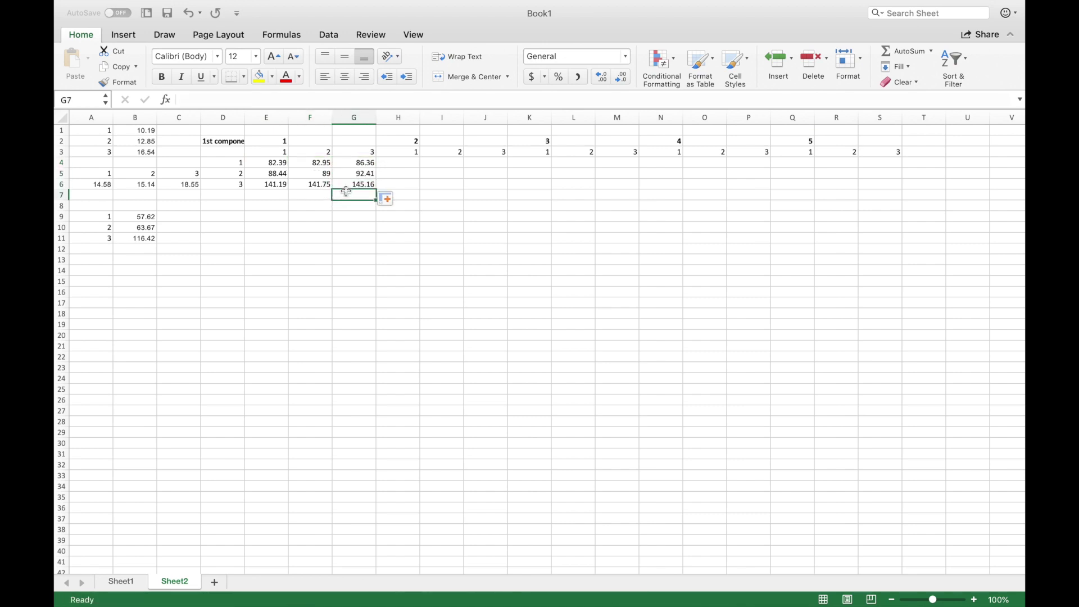
{"action": "left_click", "coordinate": [242, 99]}
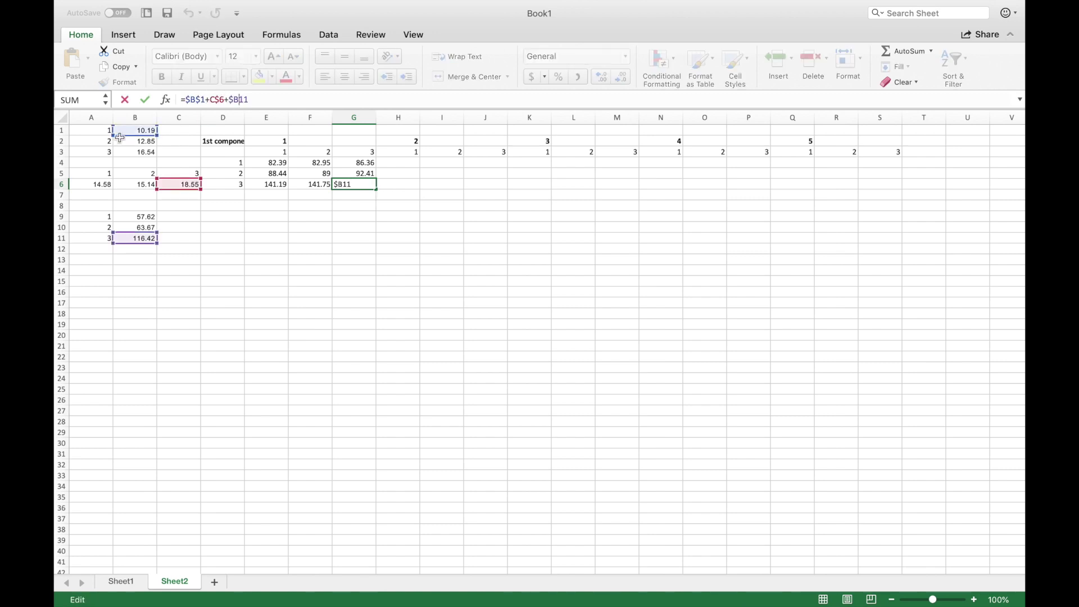
{"action": "left_click", "coordinate": [298, 233]}
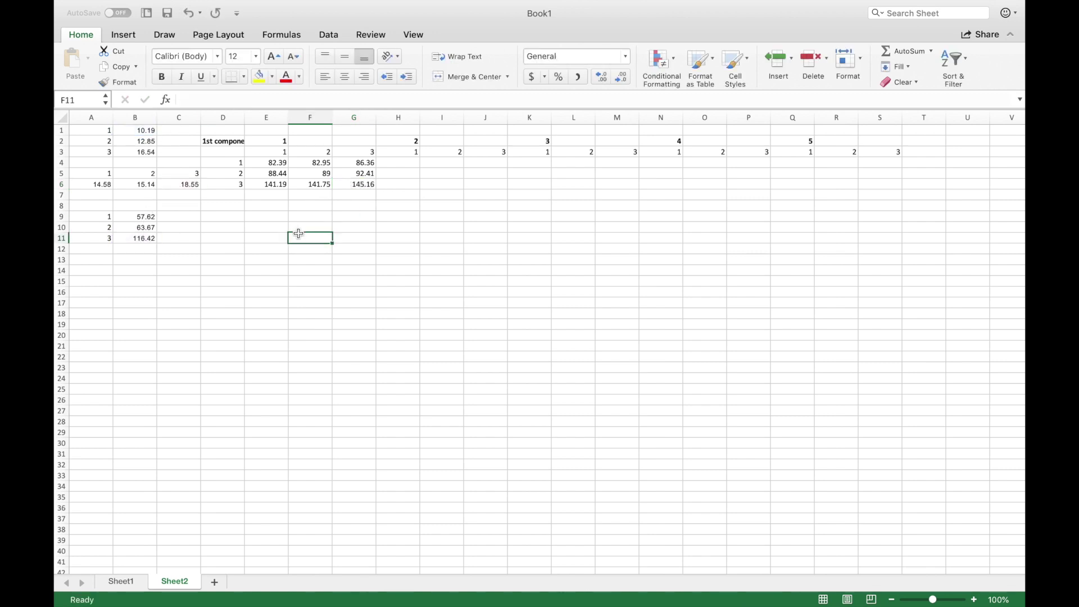
Step: Copy the E4 formula into H4 and check which cells the copy references
{"action": "left_click", "coordinate": [258, 166]}
{"action": "key", "text": "super+c"}
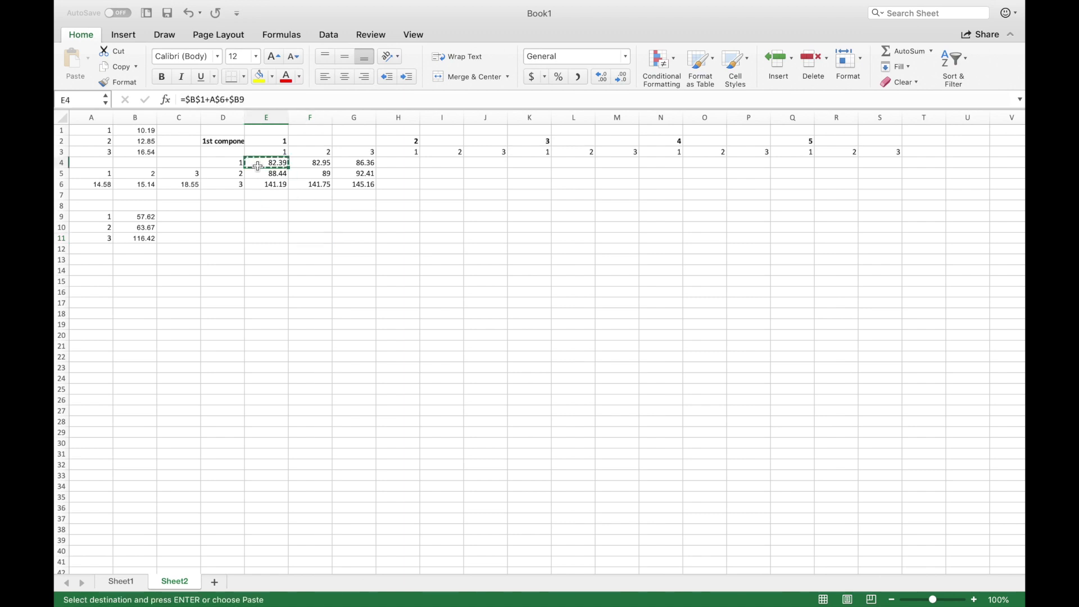
{"action": "left_click", "coordinate": [405, 163]}
{"action": "key", "text": "super+v"}
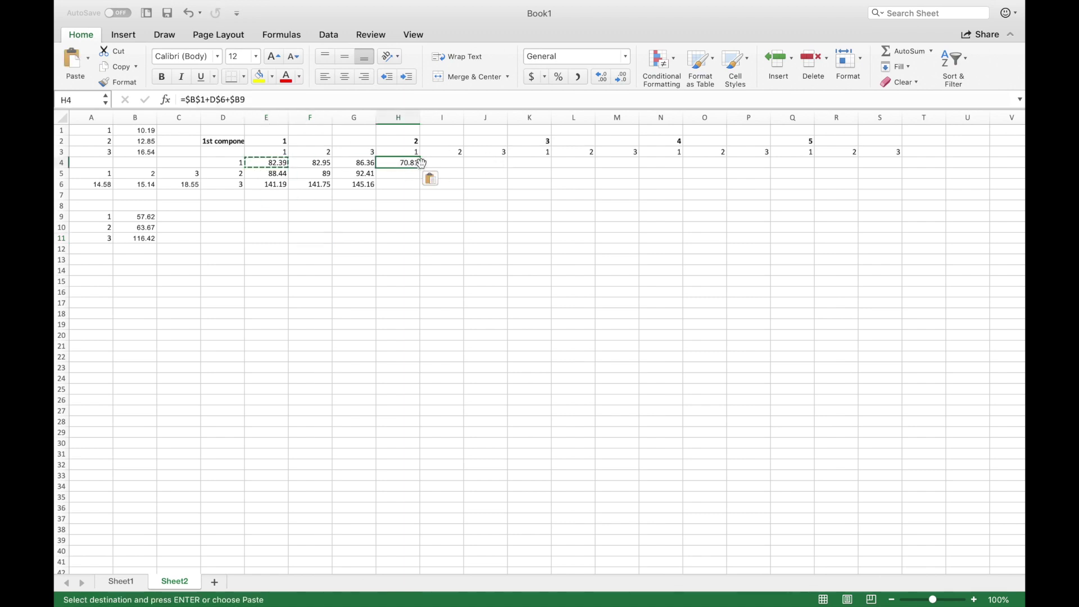
{"action": "left_click", "coordinate": [220, 99]}
{"action": "mouse_move", "coordinate": [219, 186]}
{"action": "left_mouse_down"}
{"action": "mouse_move", "coordinate": [176, 185]}
{"action": "mouse_move", "coordinate": [211, 184]}
{"action": "left_mouse_up"}
{"action": "left_click", "coordinate": [225, 208]}
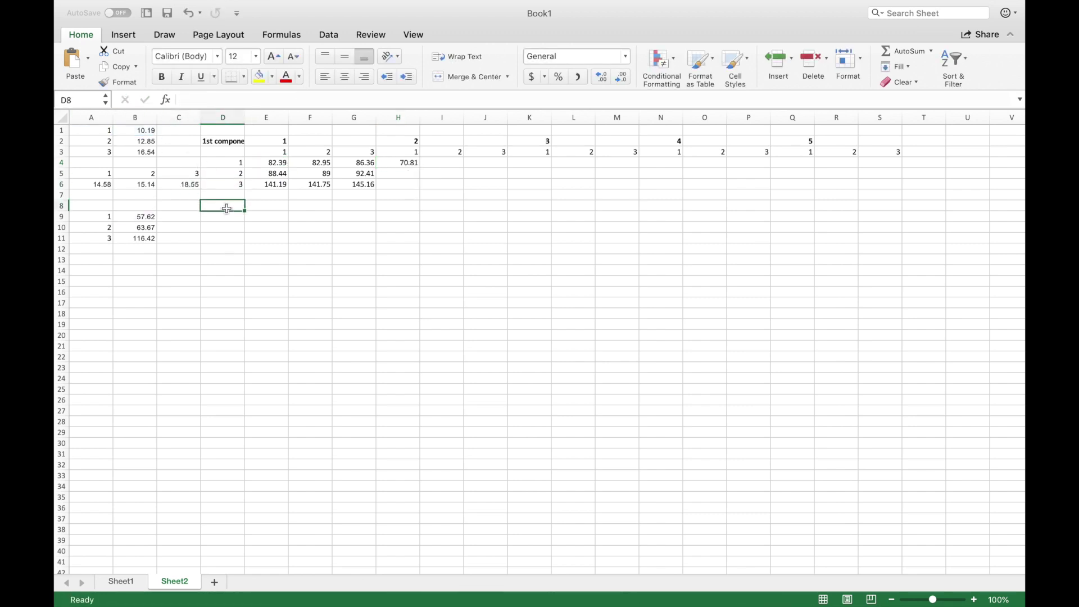
Step: Redirect the first two references in H4 to B2 and A6 so the formula reads =$B$2+A$6+$B9
{"action": "left_click", "coordinate": [392, 163]}
{"action": "left_click", "coordinate": [214, 99]}
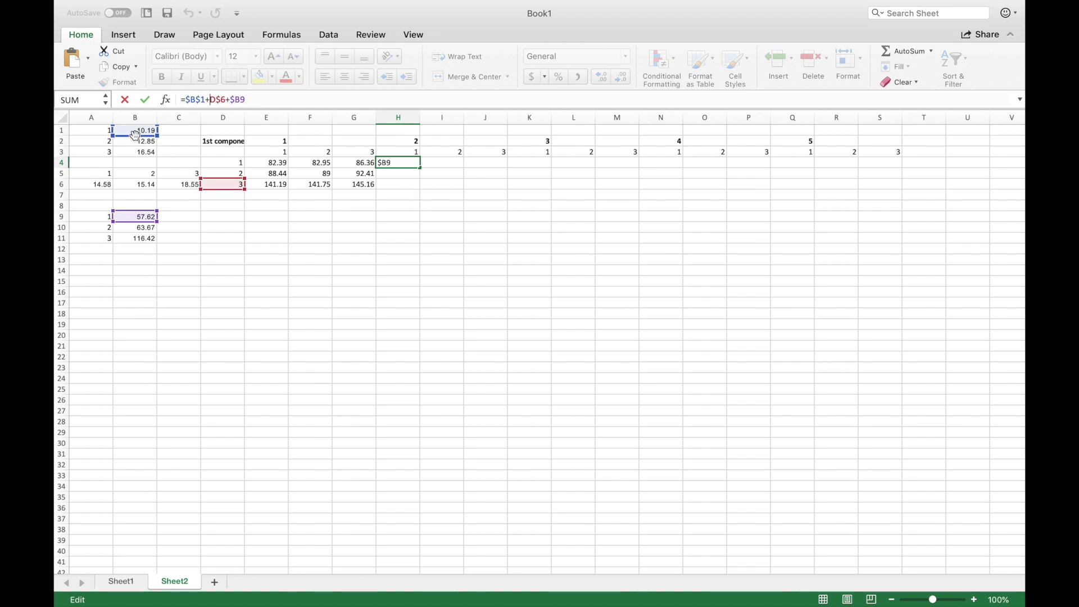
{"action": "left_click_drag", "start_coordinate": [137, 138], "coordinate": [133, 143]}
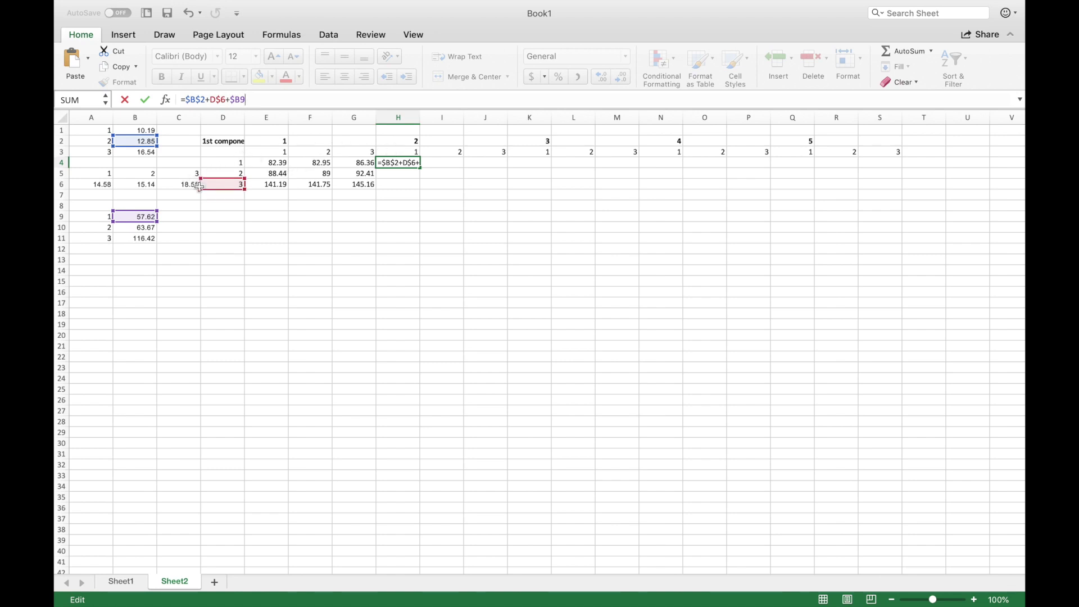
{"action": "left_click_drag", "start_coordinate": [202, 191], "coordinate": [107, 191]}
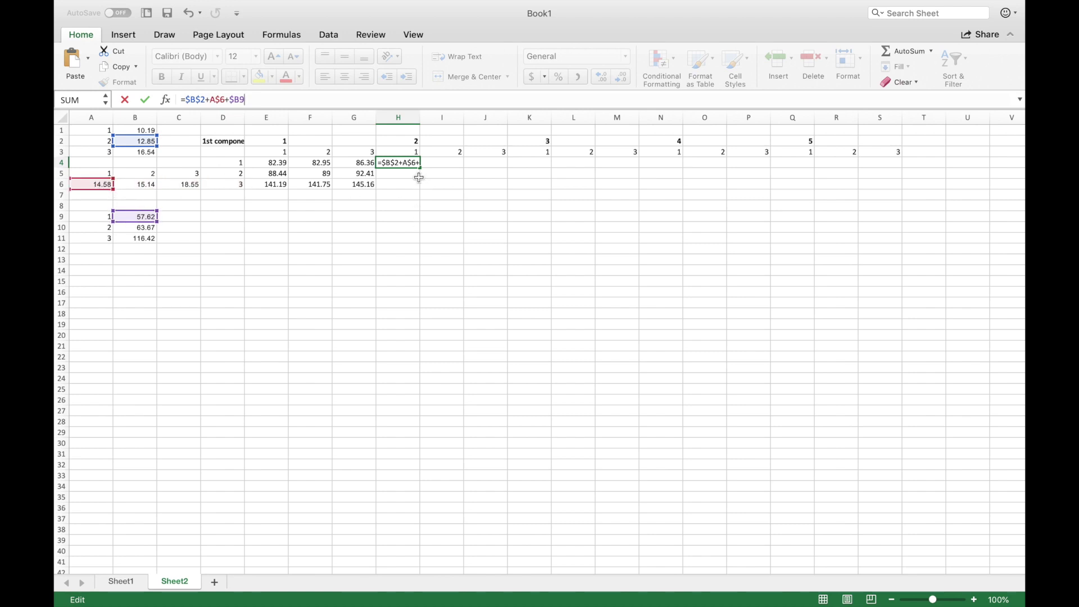
{"action": "key", "text": "Return"}
Step: Fill the H4 formula down through H6 and check the cell references in H5
{"action": "left_click", "coordinate": [411, 163]}
{"action": "left_click_drag", "start_coordinate": [420, 170], "coordinate": [428, 193]}
{"action": "left_click", "coordinate": [409, 174]}
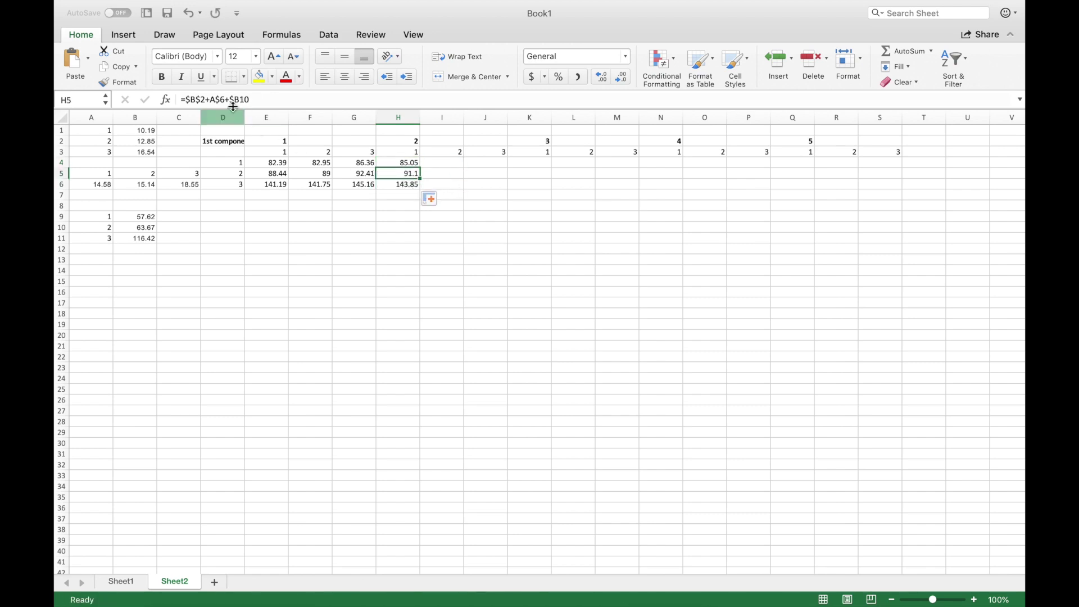
{"action": "left_click", "coordinate": [218, 99]}
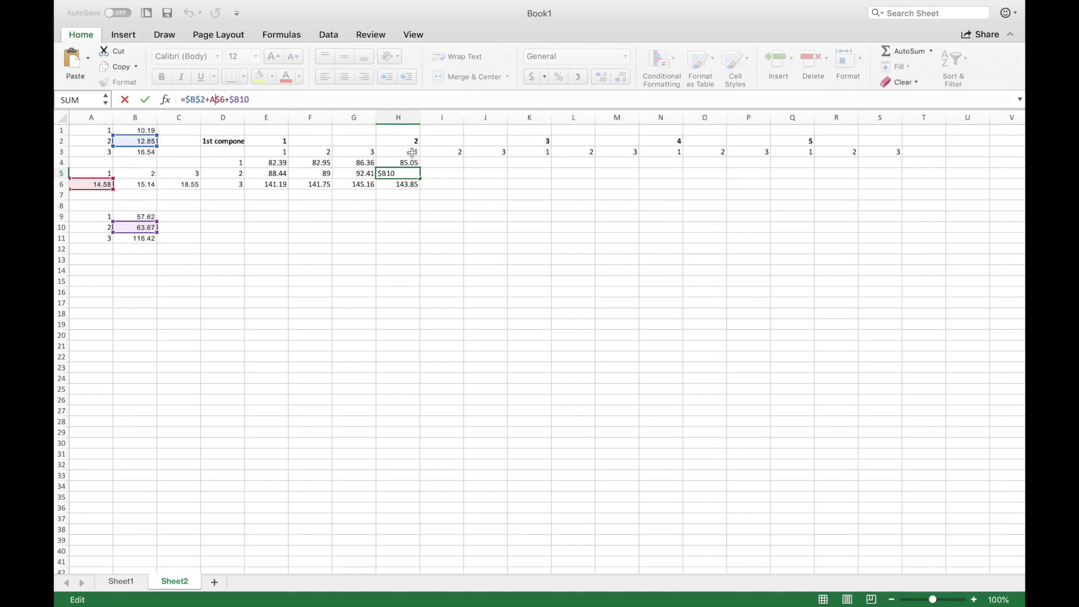
{"action": "left_click", "coordinate": [458, 181]}
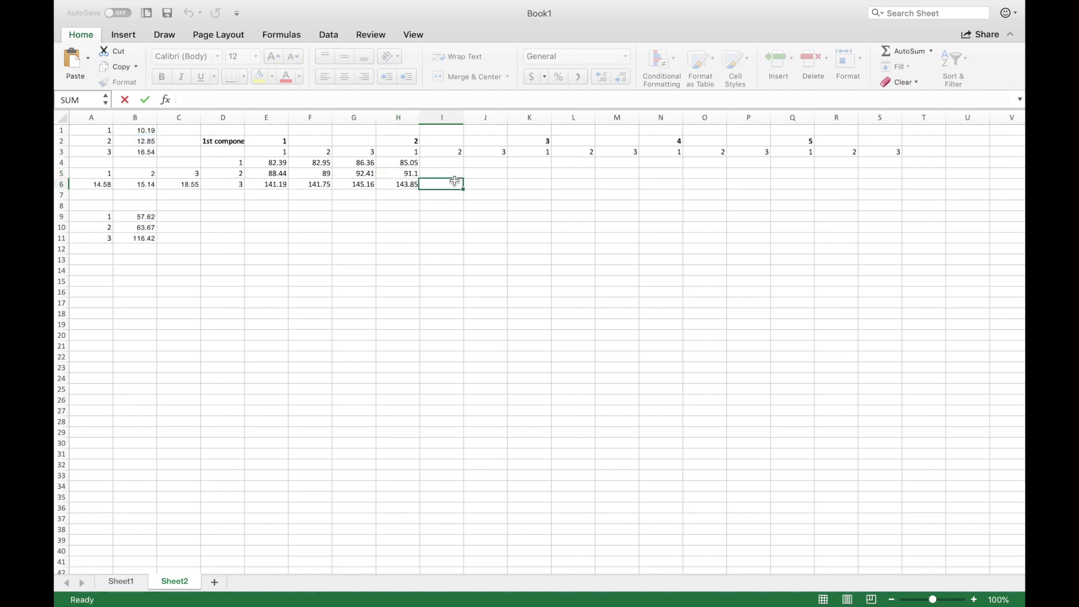
Step: Fill the formulas for first component 2 across columns I and J, completing H4 through J6
{"action": "left_click", "coordinate": [410, 164]}
{"action": "left_click_drag", "start_coordinate": [421, 169], "coordinate": [507, 188]}
{"action": "left_click", "coordinate": [456, 165]}
{"action": "left_click", "coordinate": [492, 167]}
{"action": "left_click", "coordinate": [504, 213]}
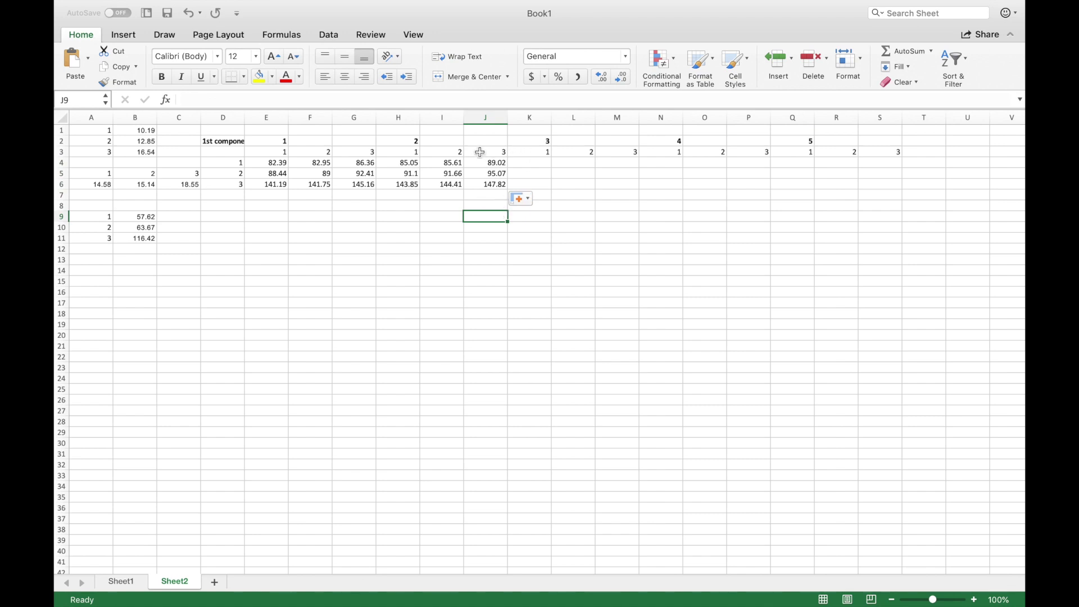
Step: Examine the individual cells in columns H and I, rows 4 to 6, of the filled block for first component 2
{"action": "left_click", "coordinate": [403, 175]}
{"action": "left_click", "coordinate": [437, 163]}
{"action": "left_click", "coordinate": [450, 175]}
{"action": "left_click", "coordinate": [447, 192]}
{"action": "left_click", "coordinate": [453, 186]}
{"action": "left_click", "coordinate": [408, 184]}
{"action": "left_click", "coordinate": [411, 173]}
{"action": "left_click", "coordinate": [414, 163]}
{"action": "left_click", "coordinate": [436, 163]}
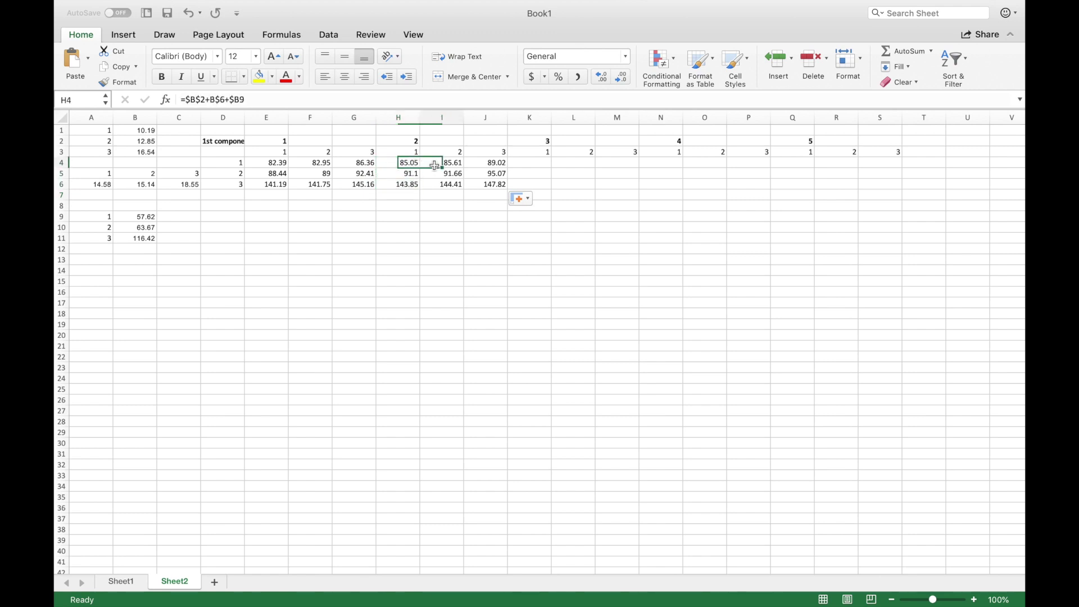
Step: Check the cell references in the formulas of I5 and I6
{"action": "left_click", "coordinate": [436, 174]}
{"action": "left_click", "coordinate": [437, 185]}
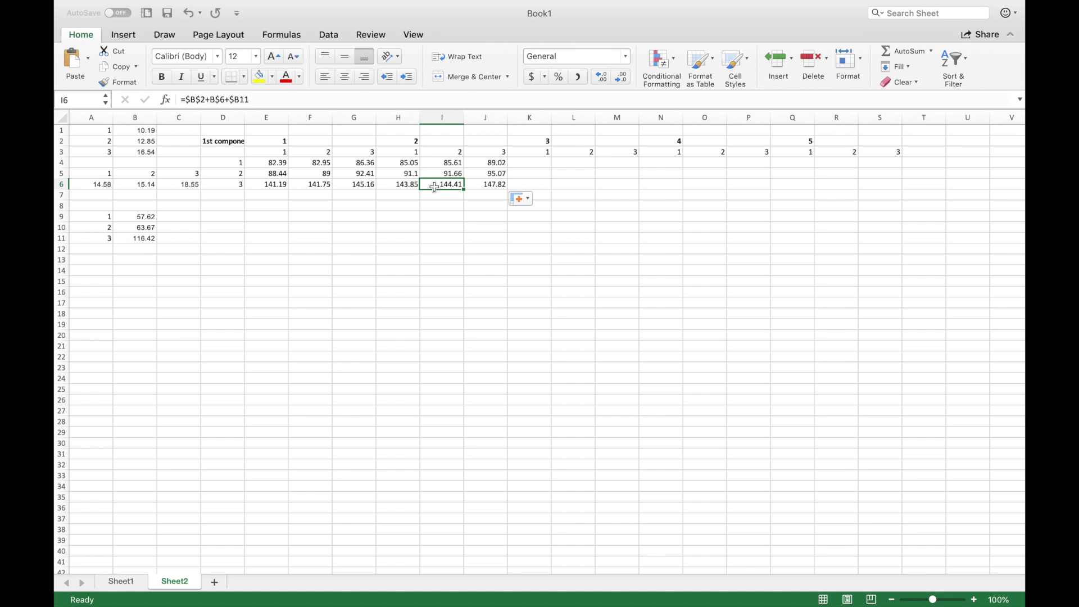
{"action": "left_click", "coordinate": [439, 200]}
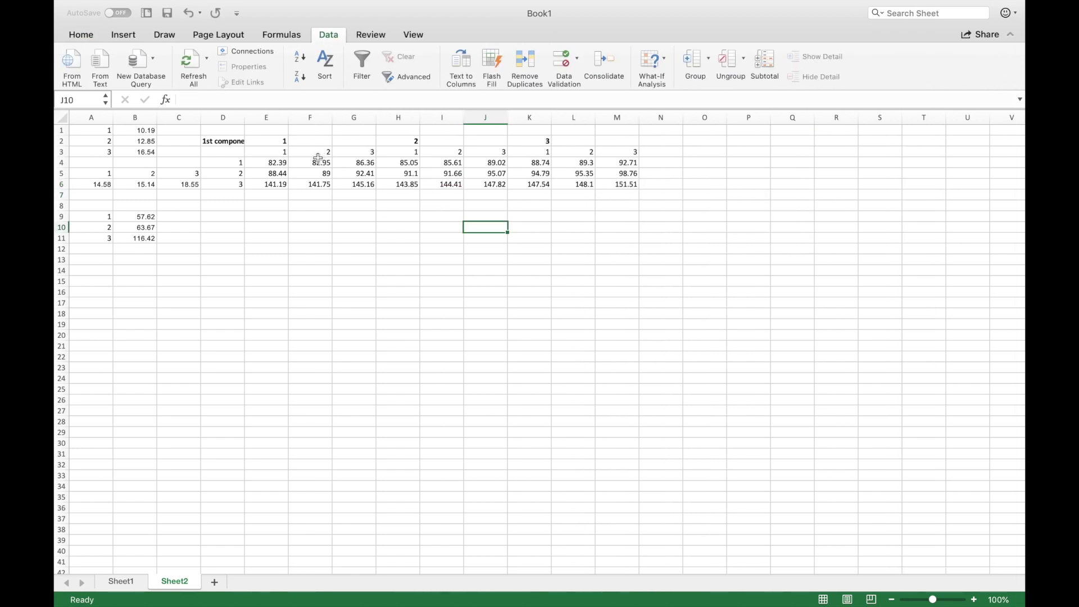
Step: Start a new 2-Color Scale conditional formatting rule for E4 to M6 and set its maximum color to green
{"action": "left_click_drag", "start_coordinate": [277, 163], "coordinate": [626, 187]}
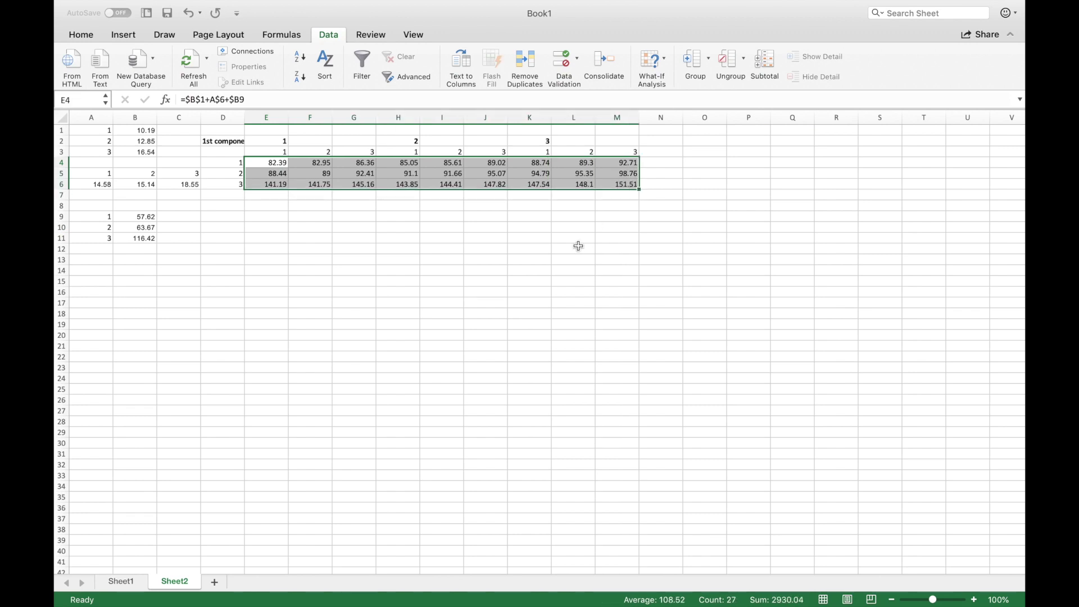
{"action": "mouse_move", "coordinate": [394, 4]}
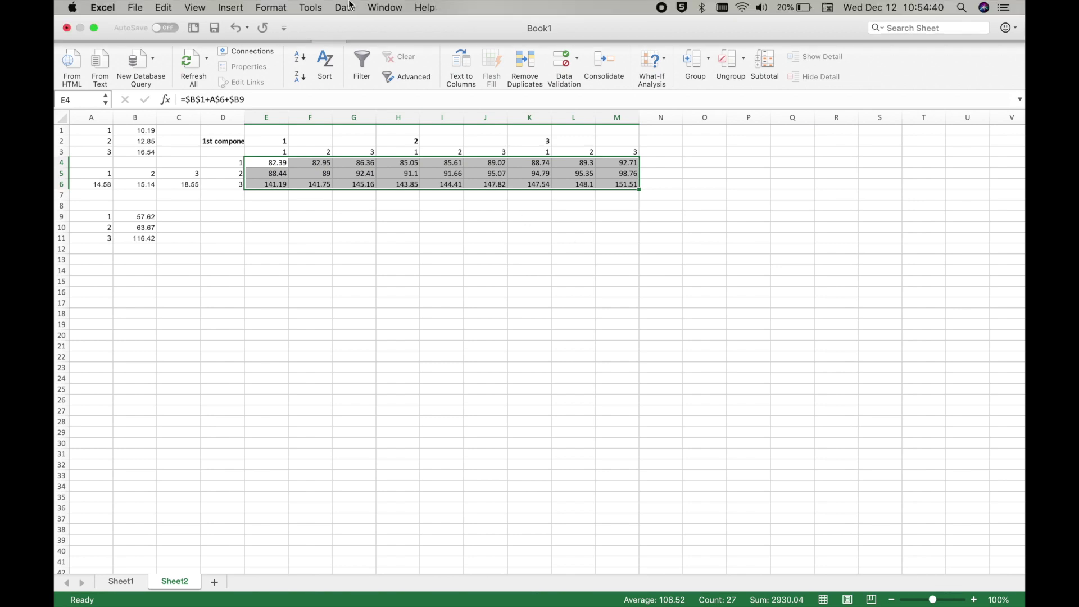
{"action": "left_click", "coordinate": [275, 7]}
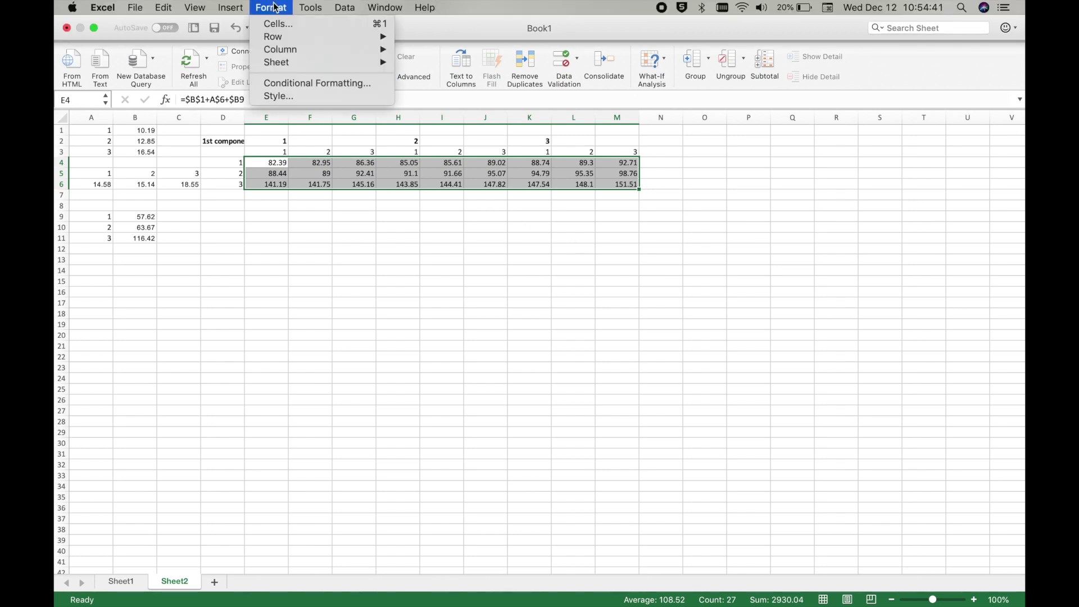
{"action": "left_click", "coordinate": [291, 83]}
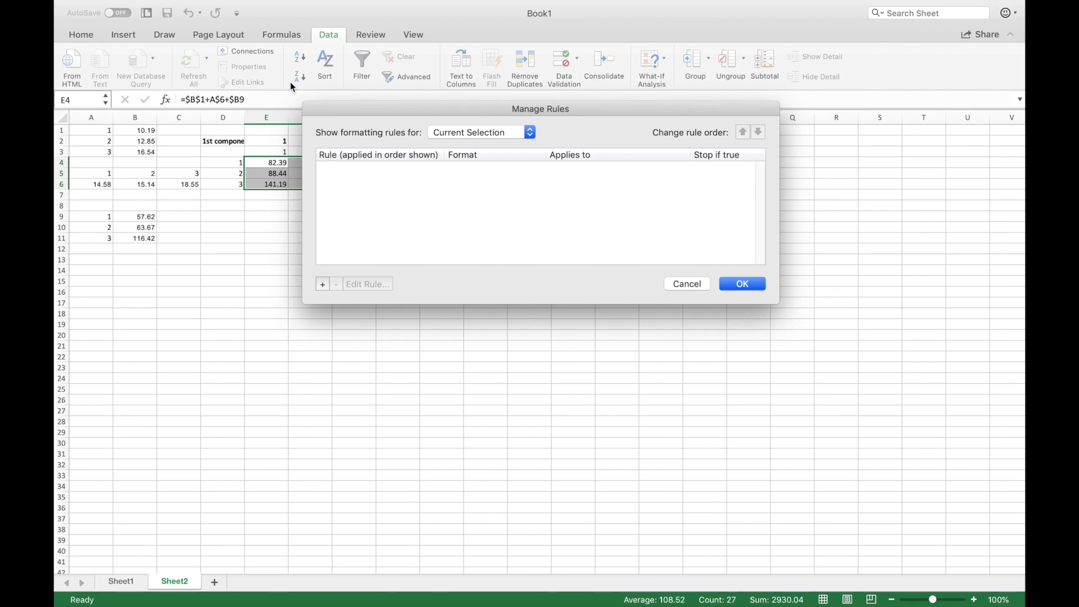
{"action": "left_click", "coordinate": [329, 285]}
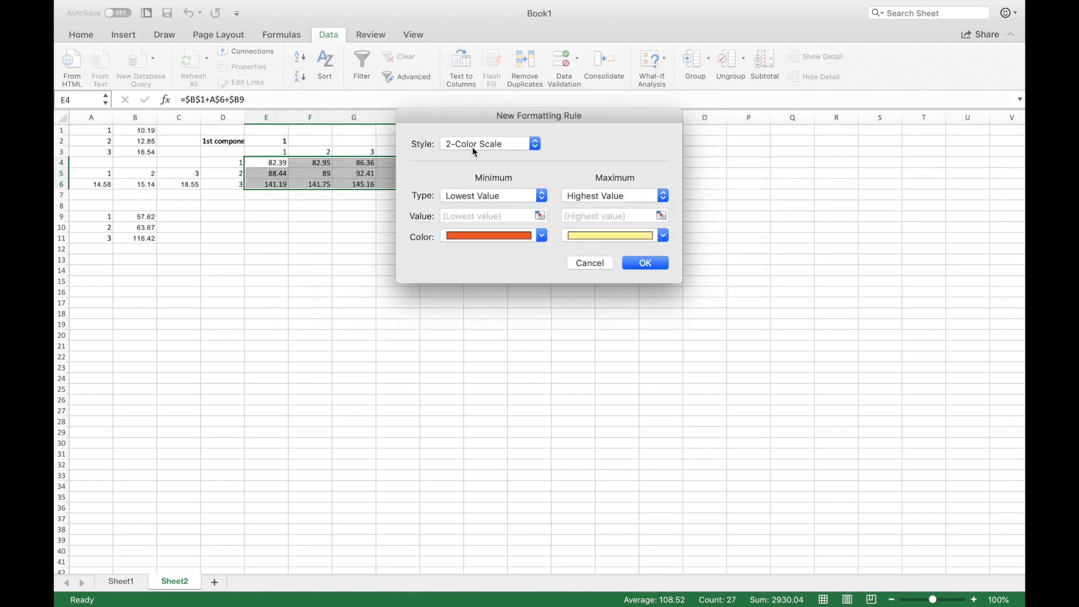
{"action": "left_click", "coordinate": [596, 236]}
{"action": "left_click", "coordinate": [683, 272]}
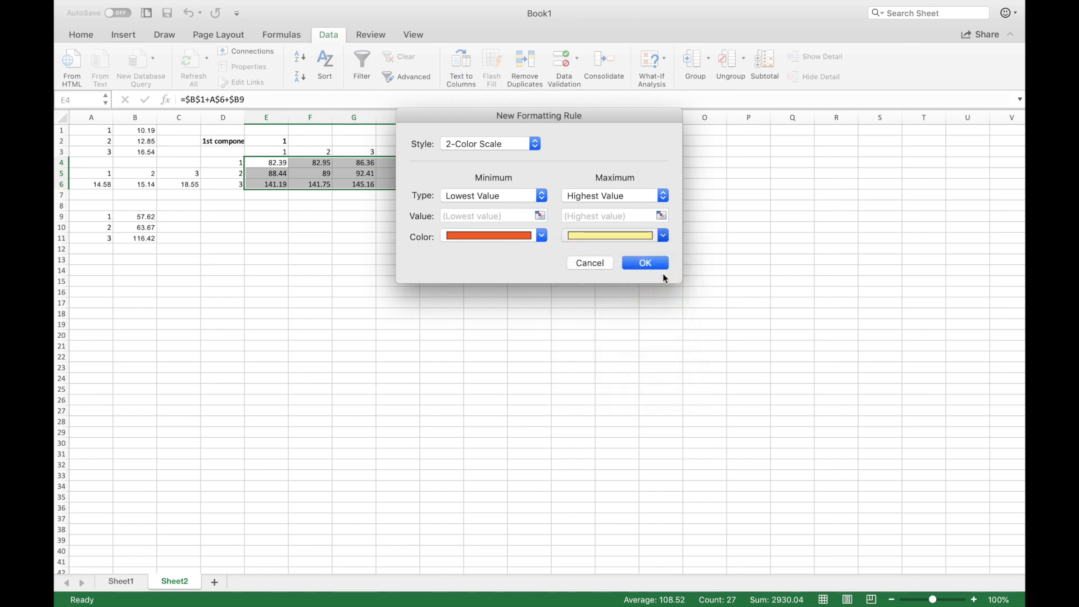
Step: Set both the minimum and maximum of the color scale to type Number with value 84 and apply the rule
{"action": "left_click", "coordinate": [541, 195]}
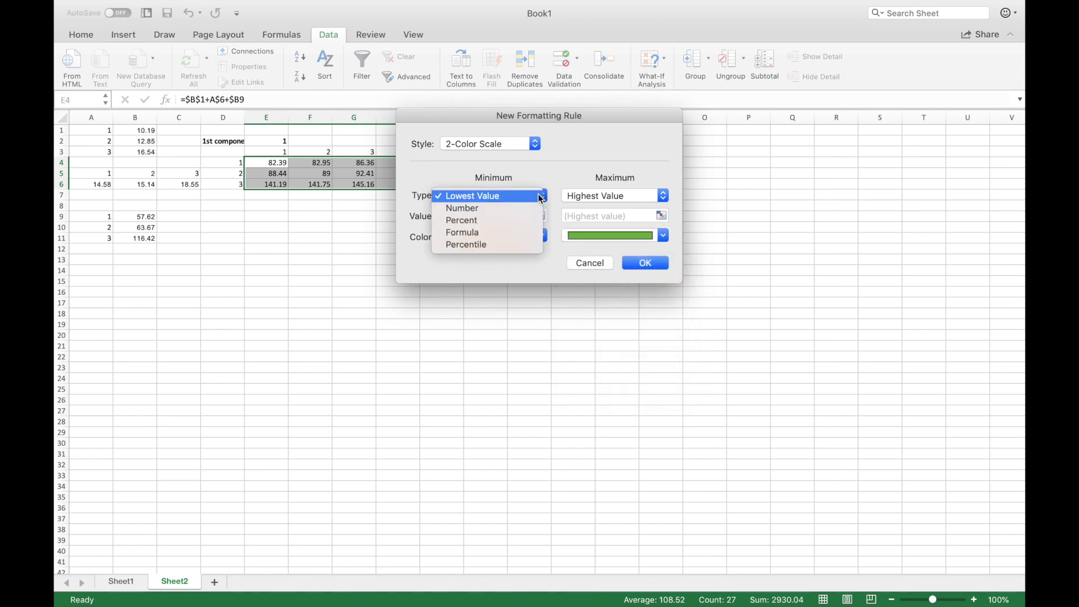
{"action": "left_click", "coordinate": [536, 208]}
{"action": "left_click", "coordinate": [480, 216]}
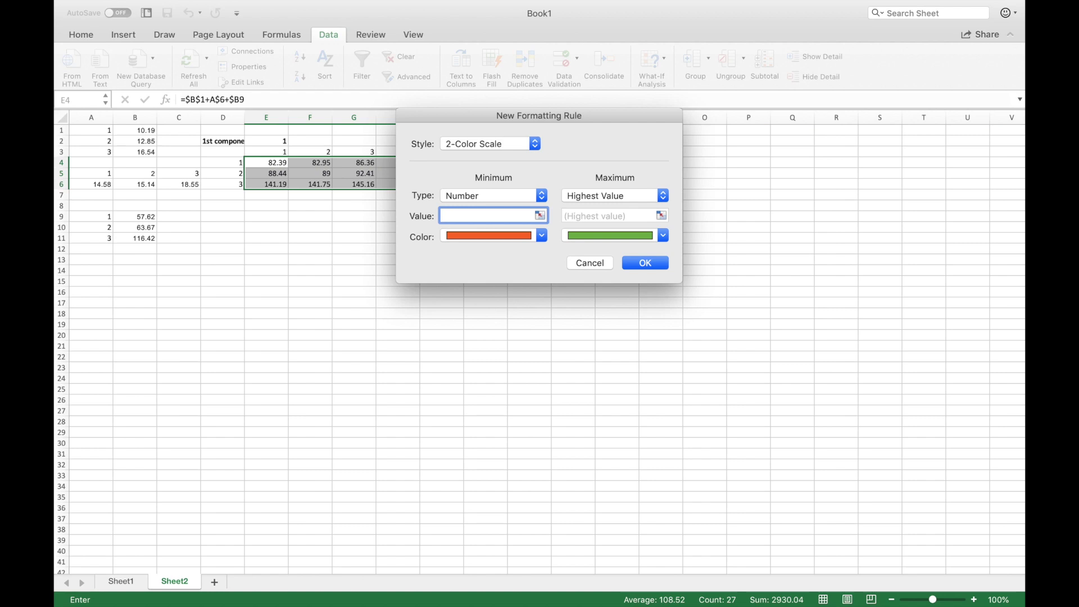
{"action": "left_click", "coordinate": [596, 197]}
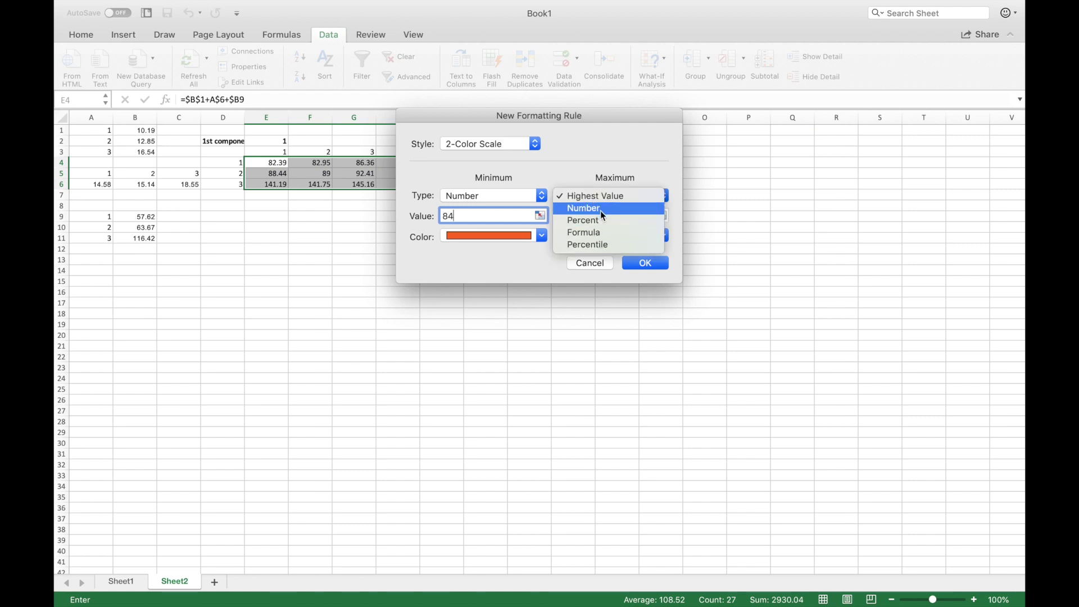
{"action": "left_click", "coordinate": [590, 208]}
{"action": "left_click", "coordinate": [601, 216]}
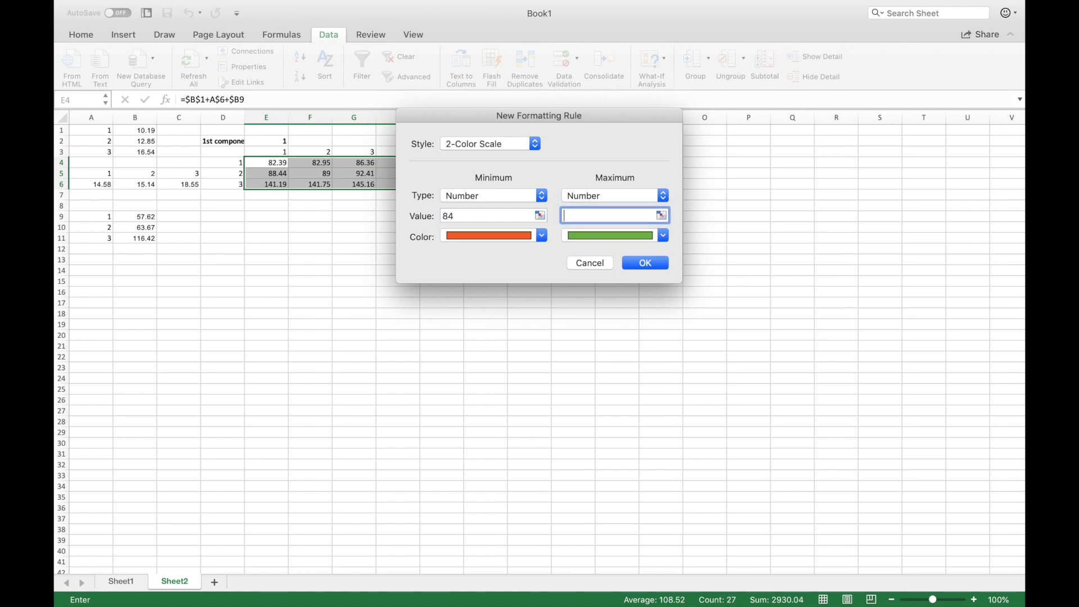
{"action": "type", "text": "84"}
{"action": "left_click", "coordinate": [645, 263]}
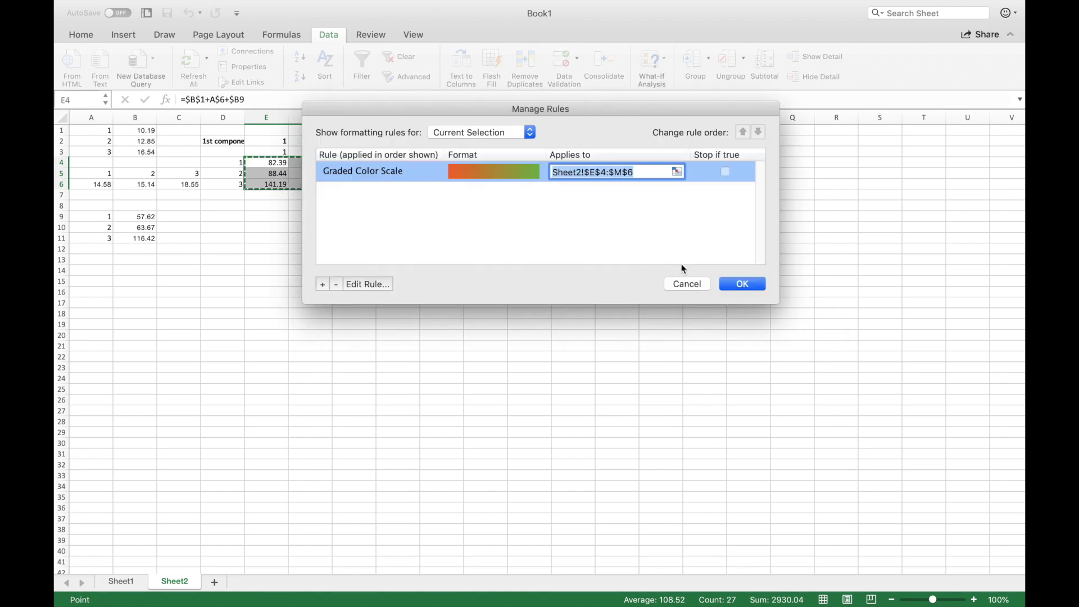
{"action": "left_click", "coordinate": [742, 284]}
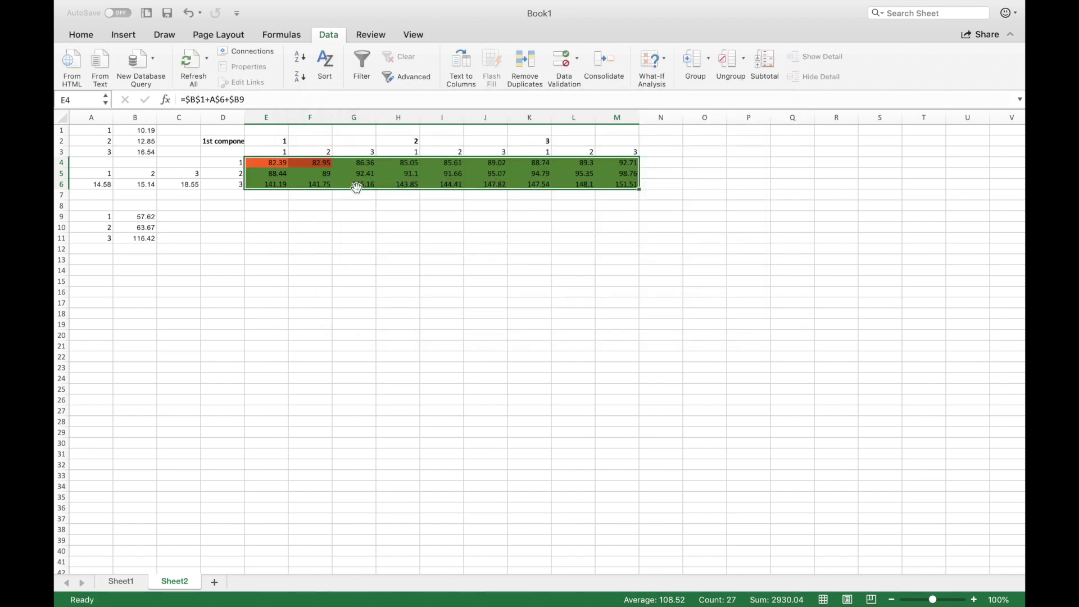
Step: Examine the color-coded sums in E4 to M6, comparing the first row with the two rows below it
{"action": "left_click", "coordinate": [293, 174]}
{"action": "left_click", "coordinate": [265, 163]}
{"action": "mouse_move", "coordinate": [265, 164]}
{"action": "left_mouse_down"}
{"action": "mouse_move", "coordinate": [628, 184]}
{"action": "mouse_move", "coordinate": [259, 164]}
{"action": "left_mouse_up"}
{"action": "left_click", "coordinate": [620, 215]}
{"action": "left_click", "coordinate": [301, 235]}
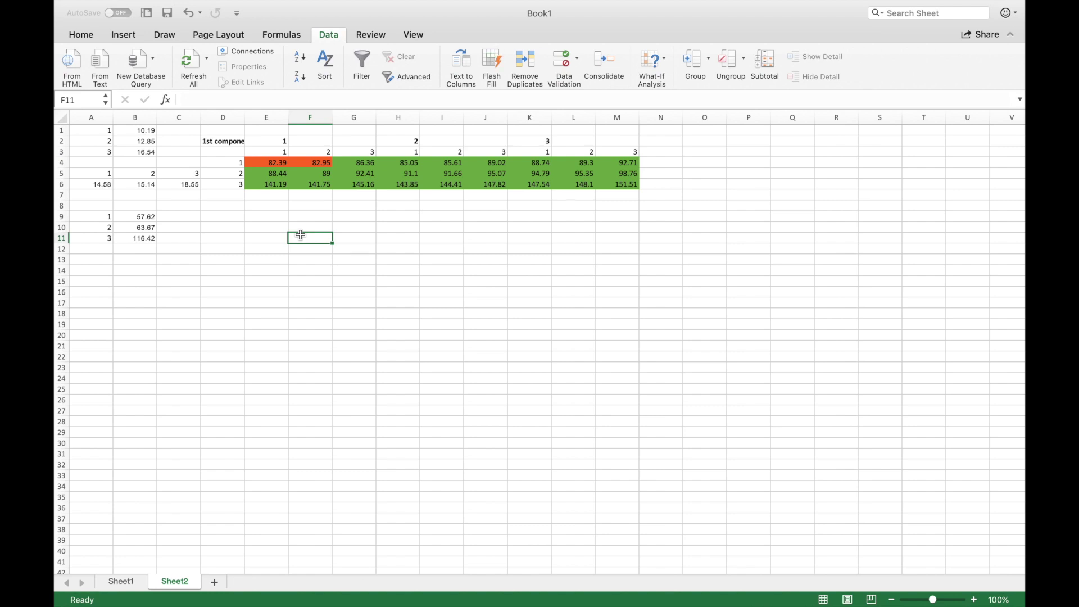
{"action": "left_click_drag", "start_coordinate": [264, 164], "coordinate": [617, 181]}
{"action": "left_click", "coordinate": [263, 175]}
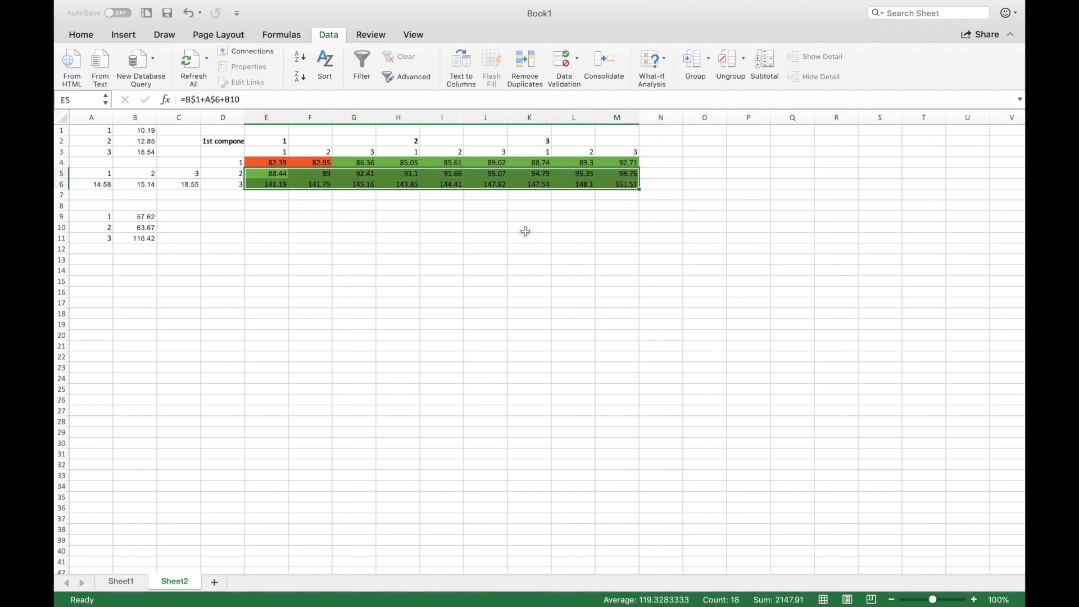
{"action": "left_click", "coordinate": [525, 229]}
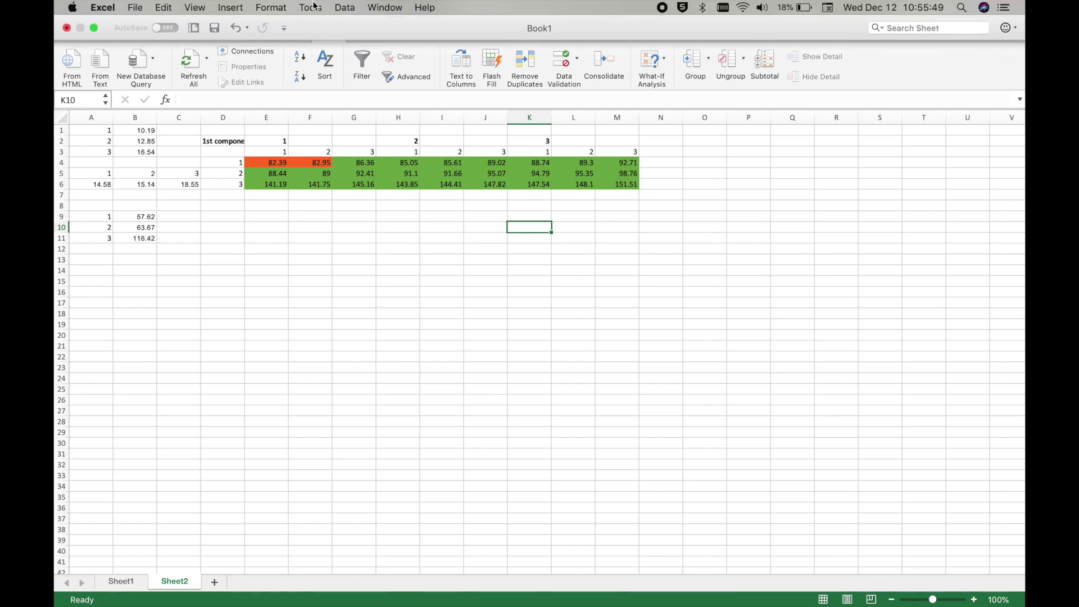
{"action": "left_click", "coordinate": [275, 5]}
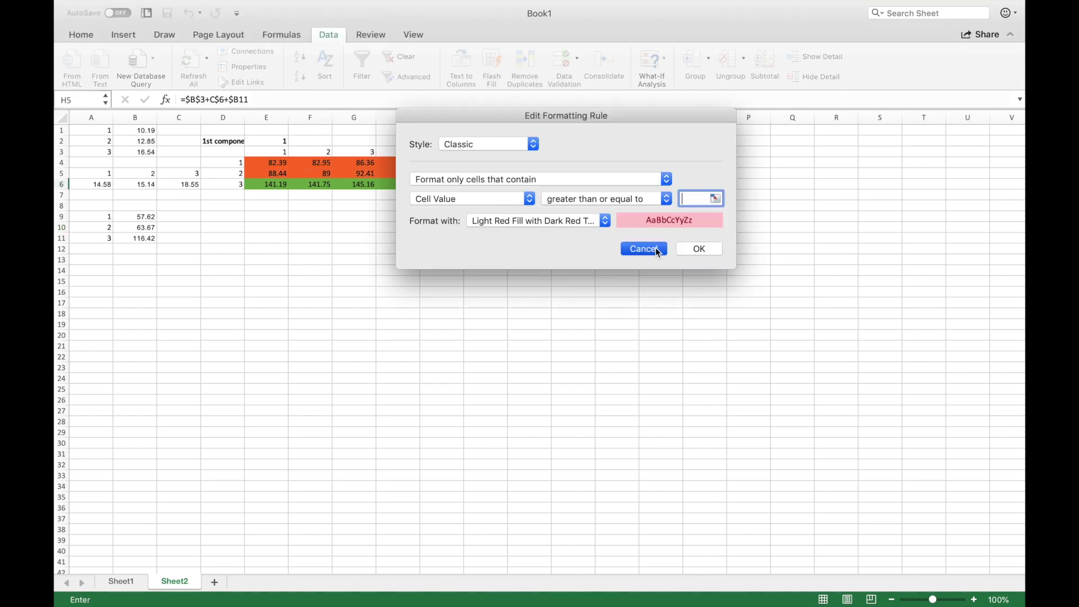
{"action": "left_click", "coordinate": [659, 249]}
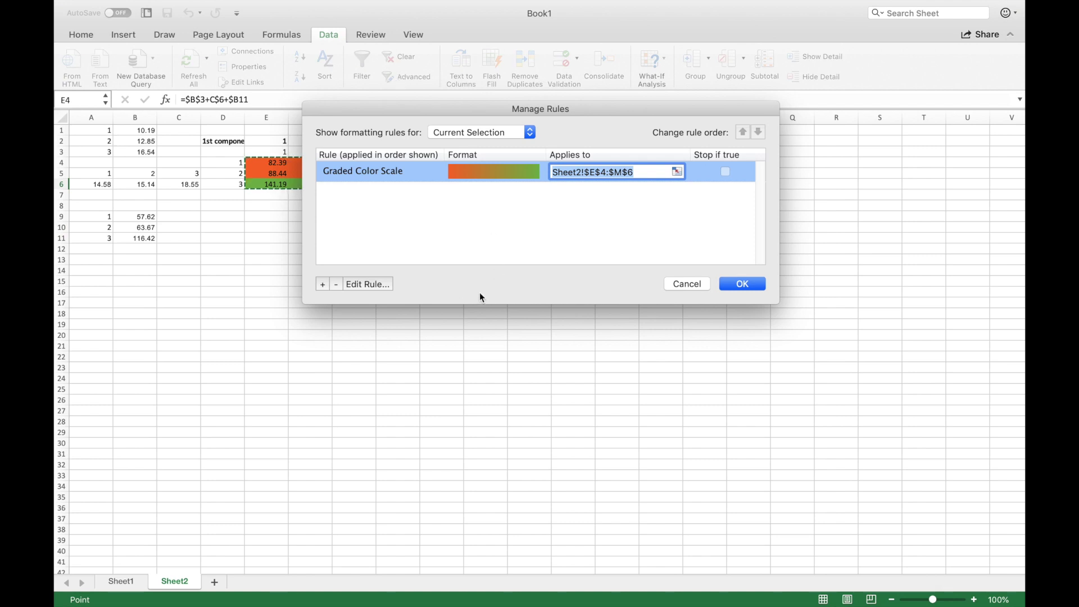
{"action": "left_click", "coordinate": [679, 285]}
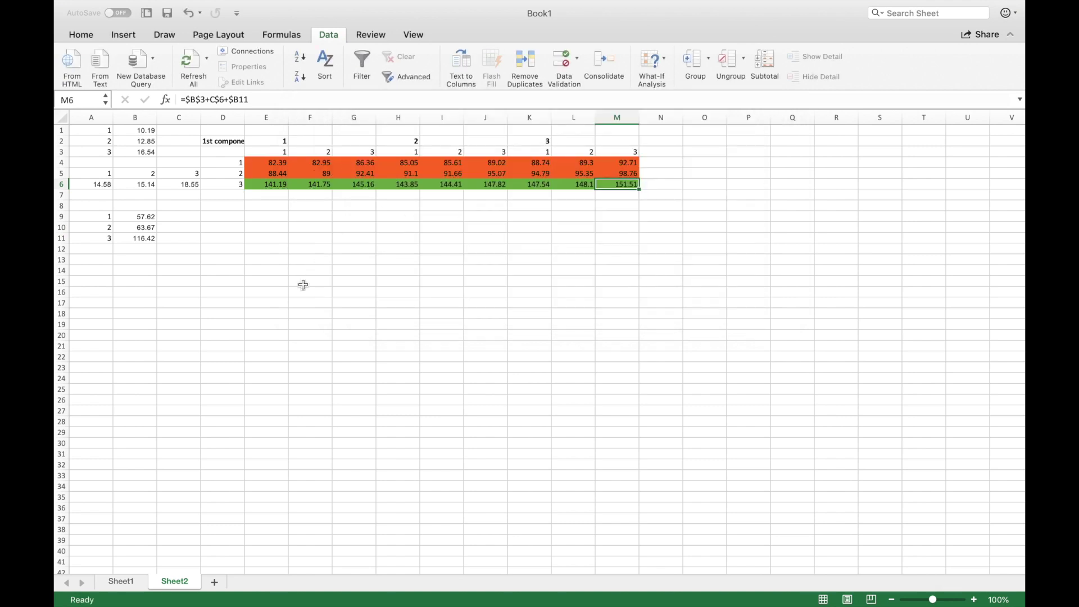
Step: Review the red and green shading across the grid of sums from E4 to M6
{"action": "left_click", "coordinate": [302, 283]}
{"action": "mouse_move", "coordinate": [248, 151]}
{"action": "left_mouse_down"}
{"action": "mouse_move", "coordinate": [534, 163]}
{"action": "mouse_move", "coordinate": [600, 185]}
{"action": "mouse_move", "coordinate": [643, 175]}
{"action": "mouse_move", "coordinate": [636, 186]}
{"action": "mouse_move", "coordinate": [278, 187]}
{"action": "mouse_move", "coordinate": [257, 164]}
{"action": "left_mouse_up"}
{"action": "left_click", "coordinate": [636, 186]}
{"action": "left_click", "coordinate": [296, 230]}
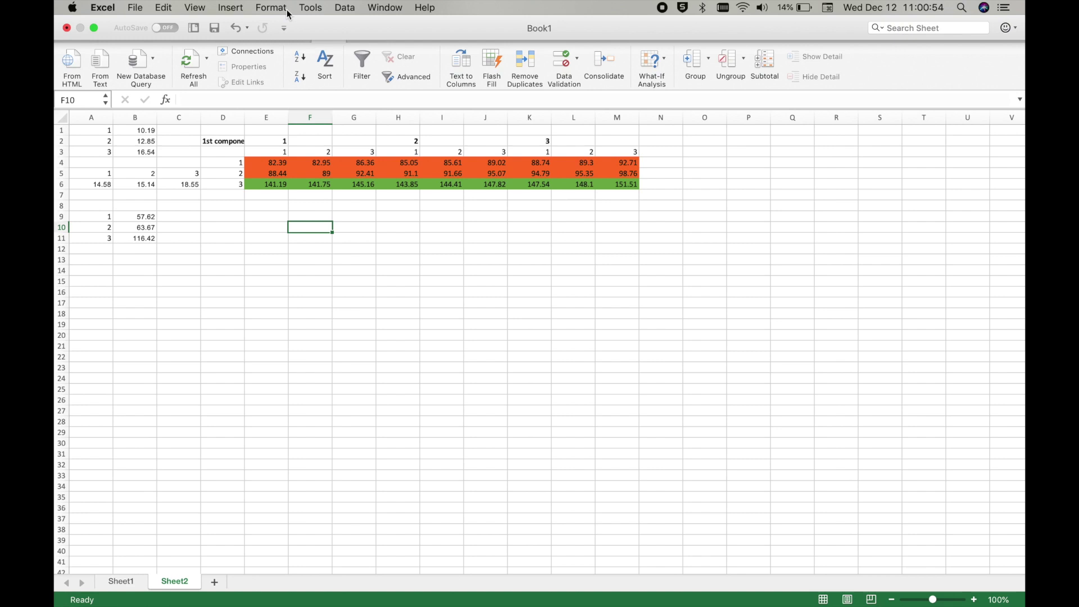
Step: Show the conditional formatting rules for this worksheet and change the Graded Color Scale rule's style to Classic
{"action": "left_click", "coordinate": [311, 8]}
{"action": "mouse_move", "coordinate": [281, 8]}
{"action": "left_click", "coordinate": [298, 87]}
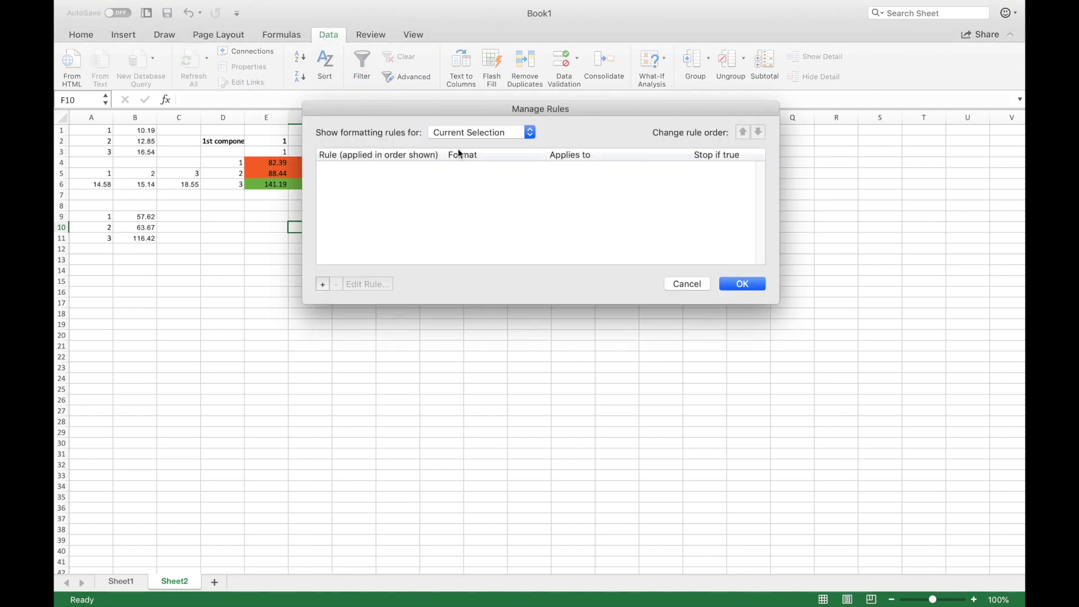
{"action": "left_click", "coordinate": [462, 133]}
{"action": "left_click", "coordinate": [465, 150]}
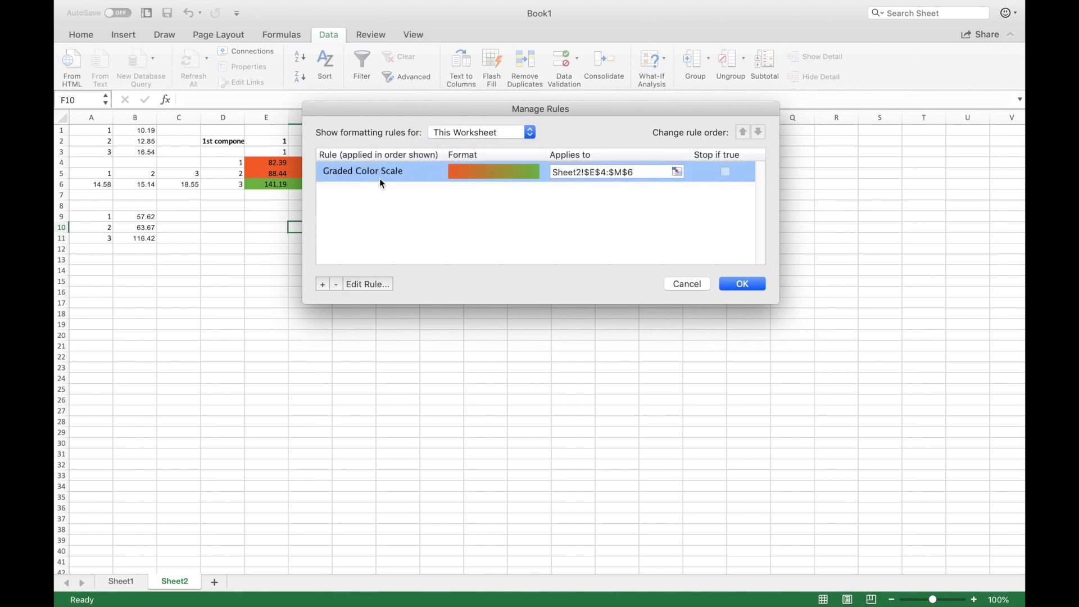
{"action": "double_click", "coordinate": [393, 169]}
{"action": "left_click", "coordinate": [499, 144]}
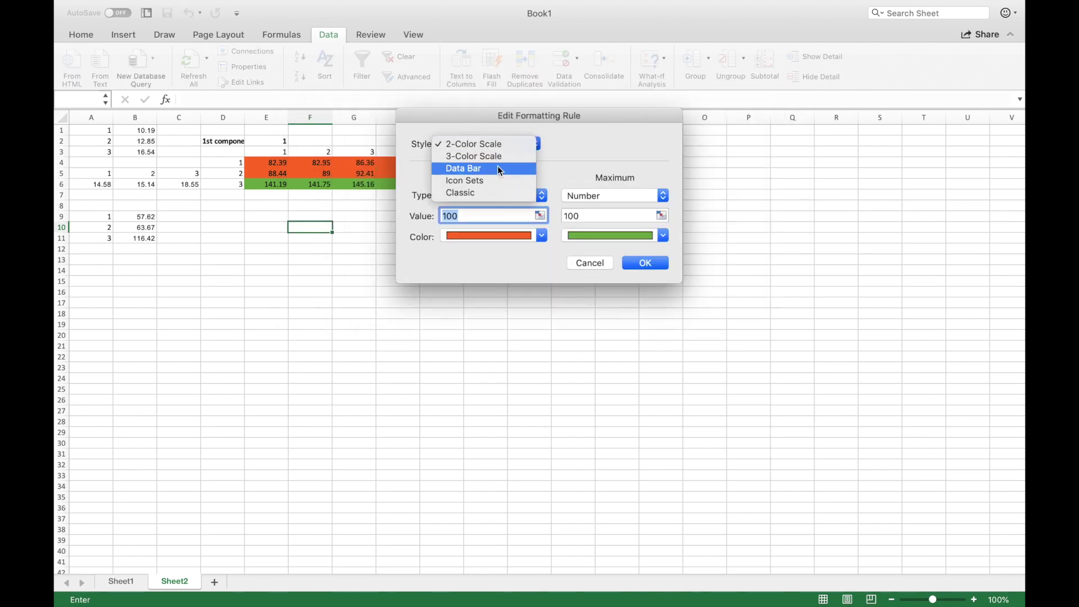
{"action": "left_click", "coordinate": [498, 192]}
Step: Make the rule format only cells whose Cell Value is greater than or equal to 100, and apply it
{"action": "left_click", "coordinate": [504, 179]}
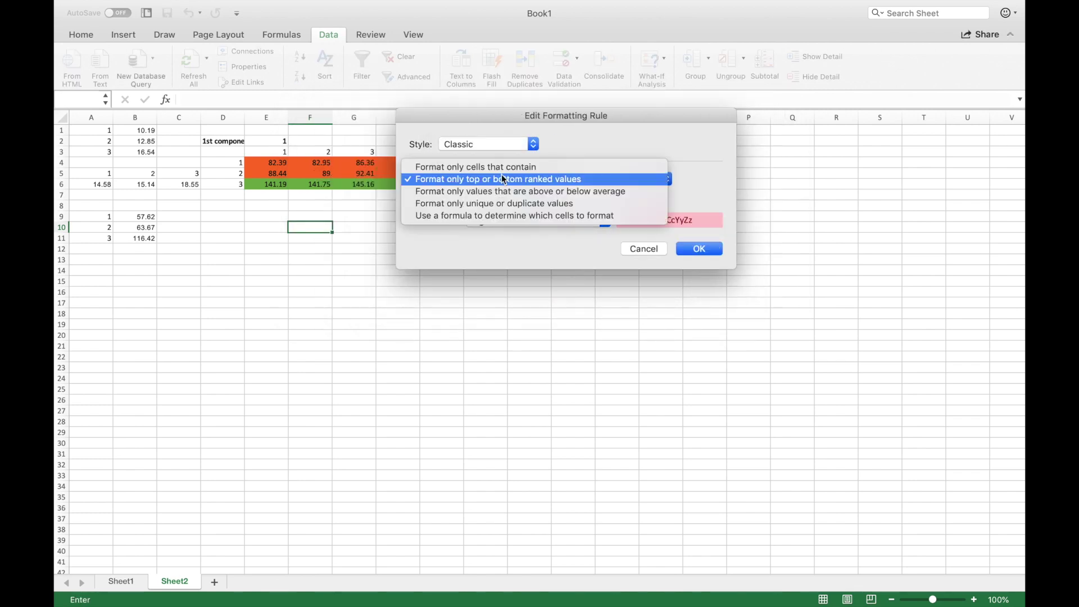
{"action": "left_click", "coordinate": [476, 167]}
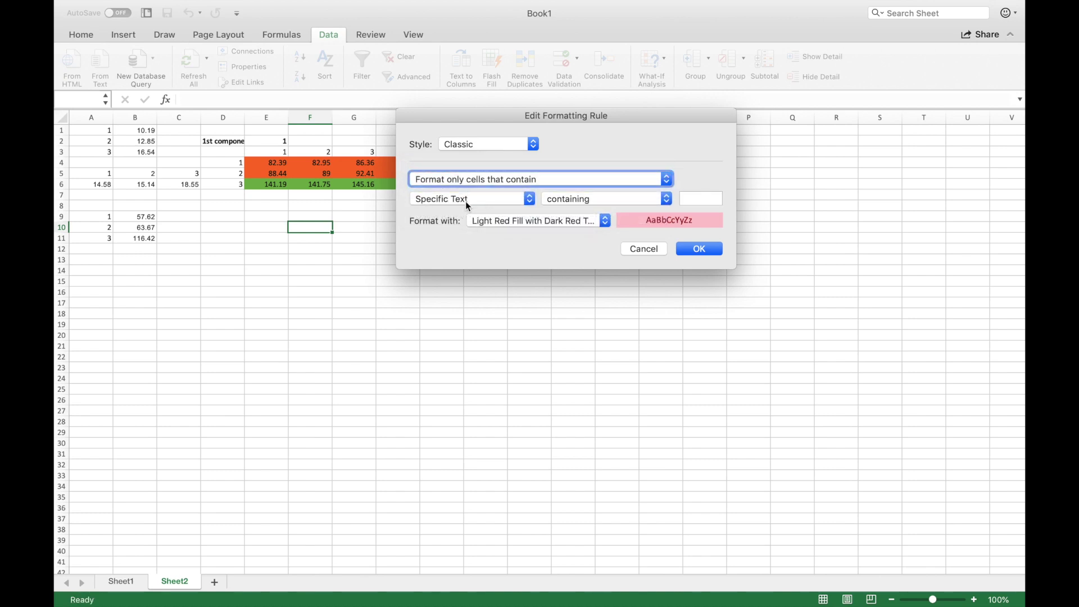
{"action": "left_click", "coordinate": [468, 201]}
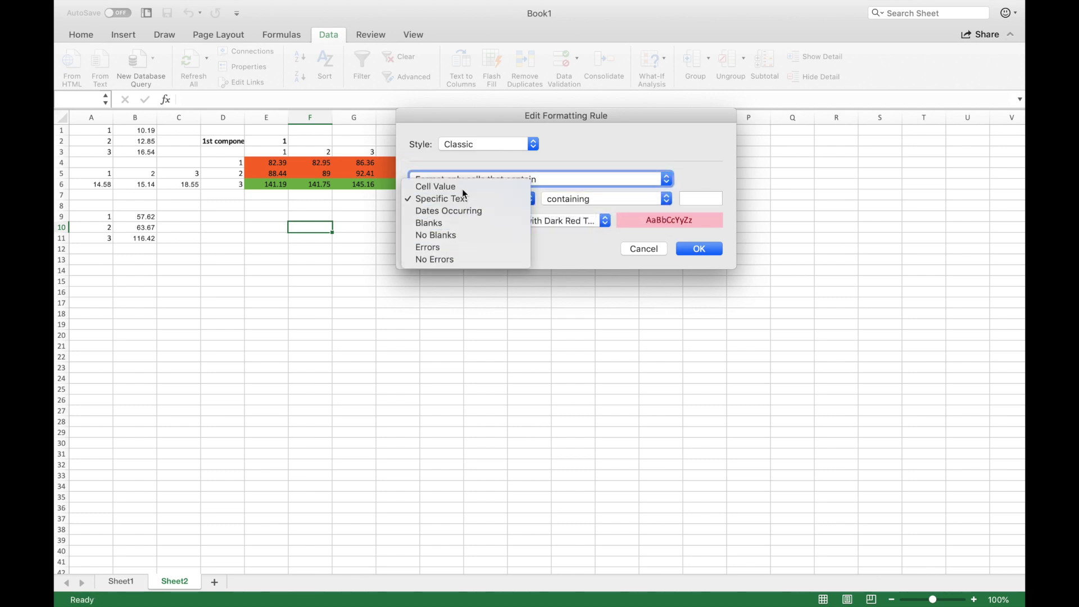
{"action": "left_click", "coordinate": [453, 187]}
{"action": "left_click", "coordinate": [573, 201]}
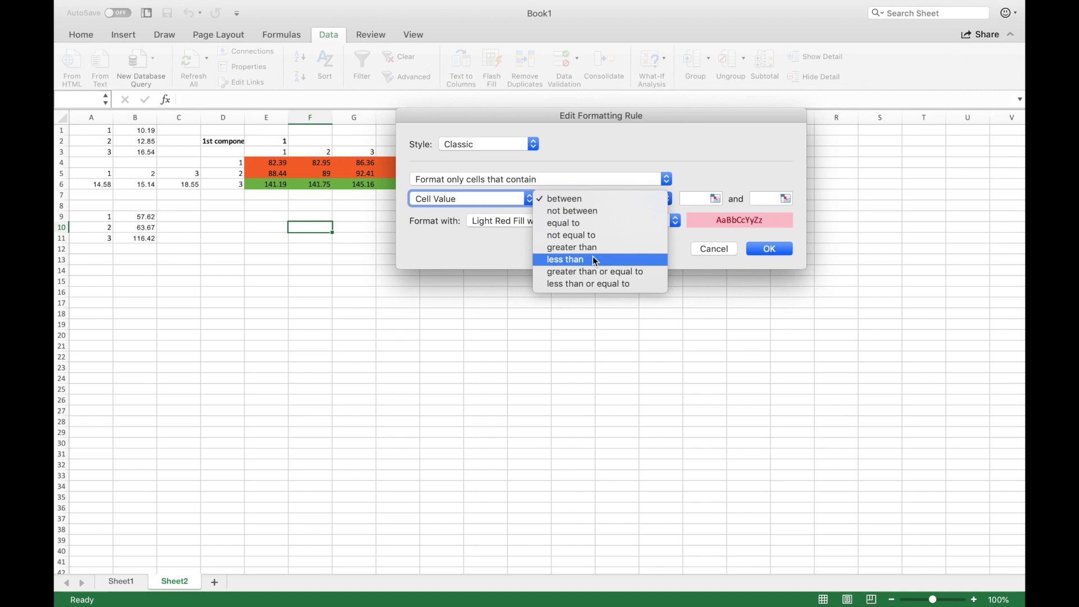
{"action": "left_click", "coordinate": [594, 273]}
{"action": "left_click", "coordinate": [685, 200]}
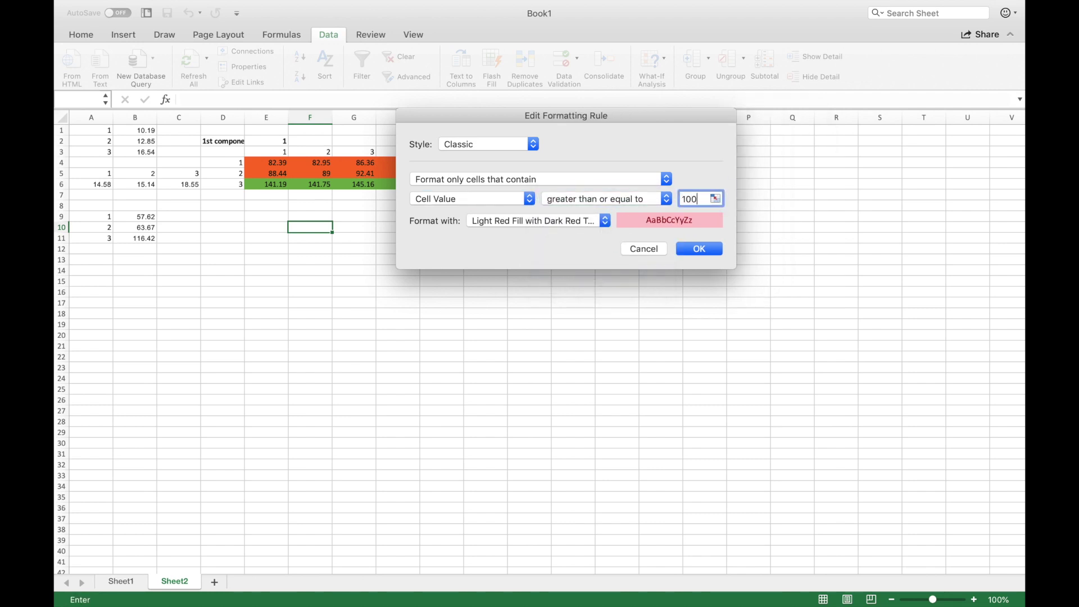
{"action": "type", "text": "100"}
{"action": "left_click", "coordinate": [697, 250]}
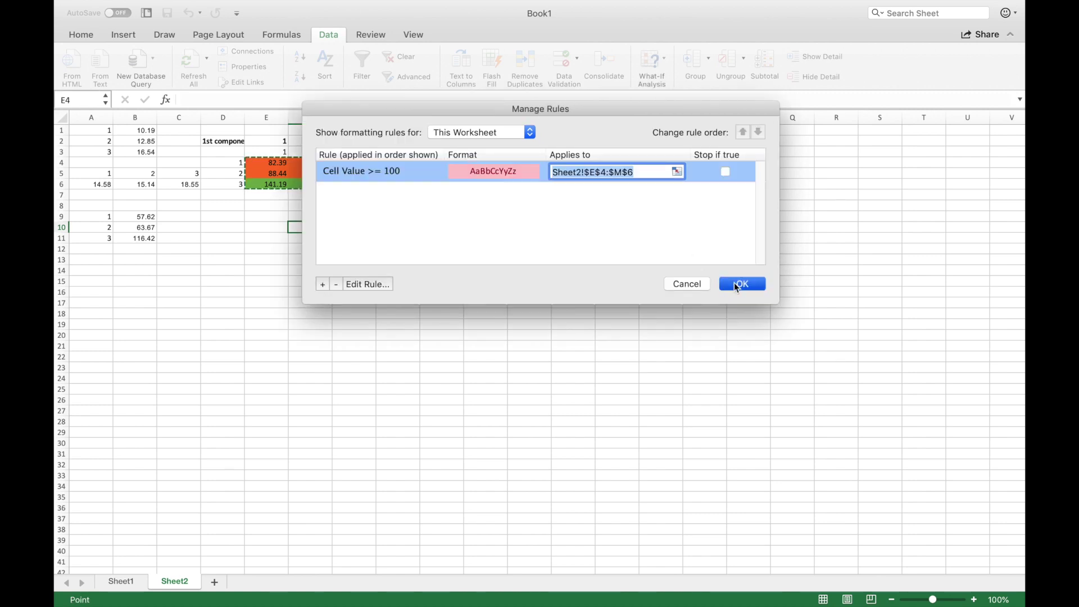
{"action": "left_click", "coordinate": [738, 285]}
Step: Examine the sums in row 6, from E6 to M6, against the new formatting rule
{"action": "left_click_drag", "start_coordinate": [256, 185], "coordinate": [622, 184]}
{"action": "left_click", "coordinate": [603, 238]}
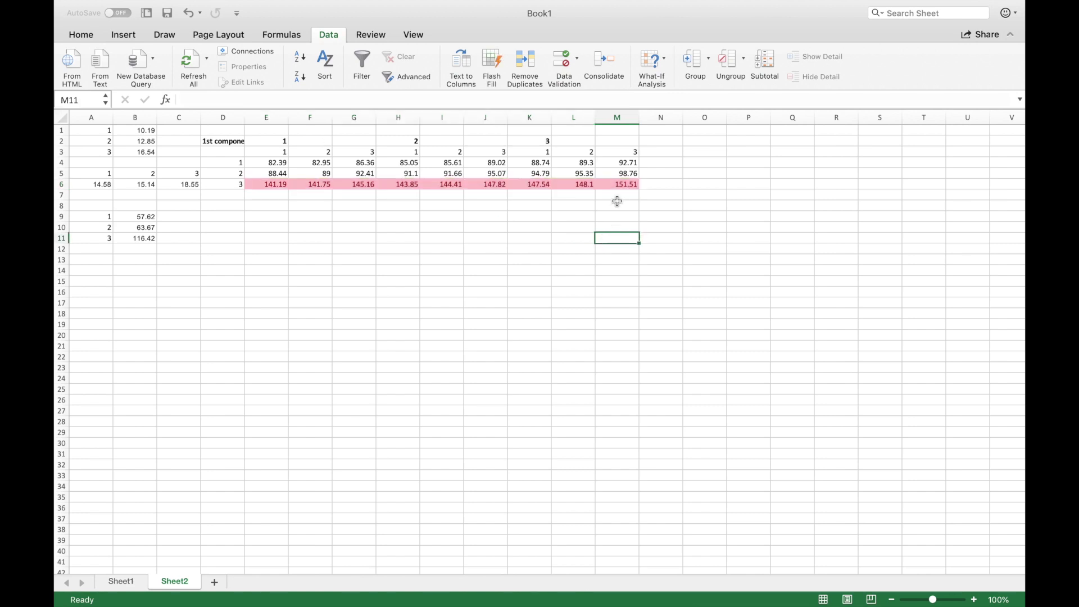
{"action": "left_click_drag", "start_coordinate": [619, 184], "coordinate": [269, 185]}
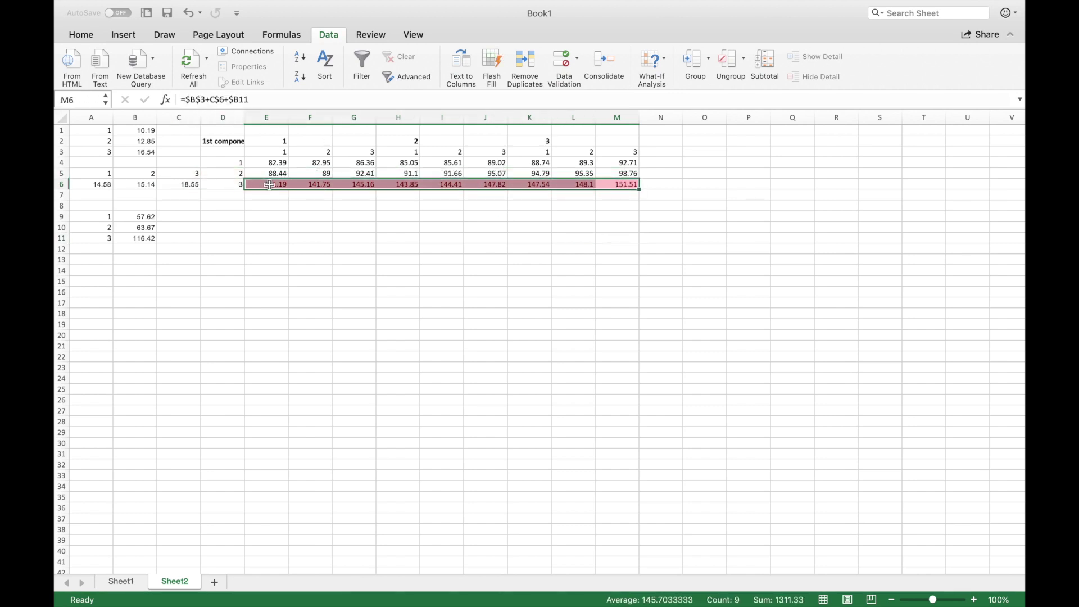
{"action": "left_click", "coordinate": [342, 204]}
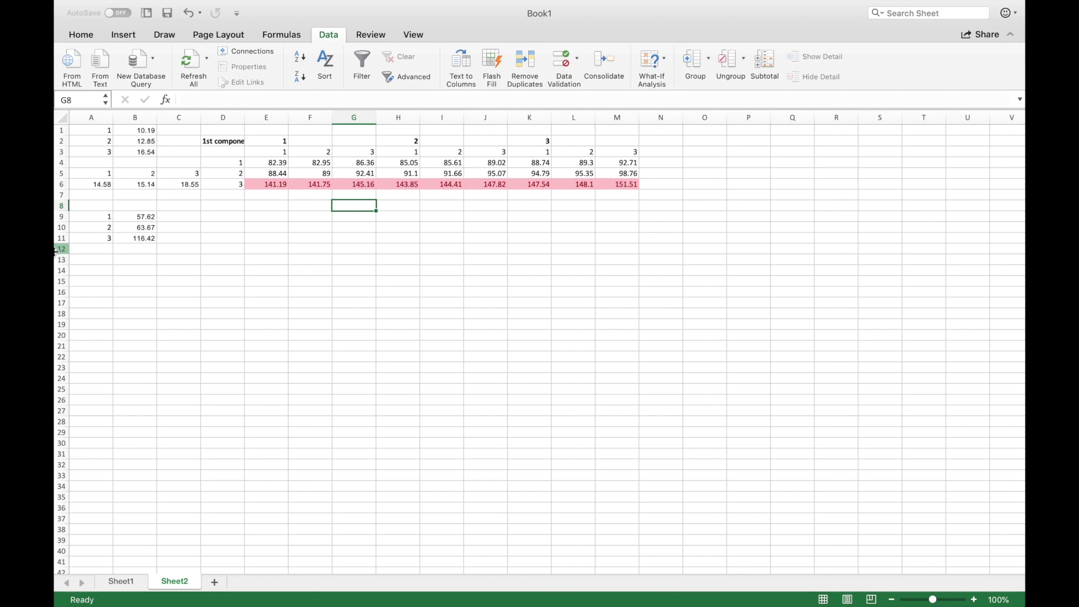
Step: Change the weight of item 2 in B10 to 120.87
{"action": "left_click", "coordinate": [127, 229]}
{"action": "type", "text": "120.87"}
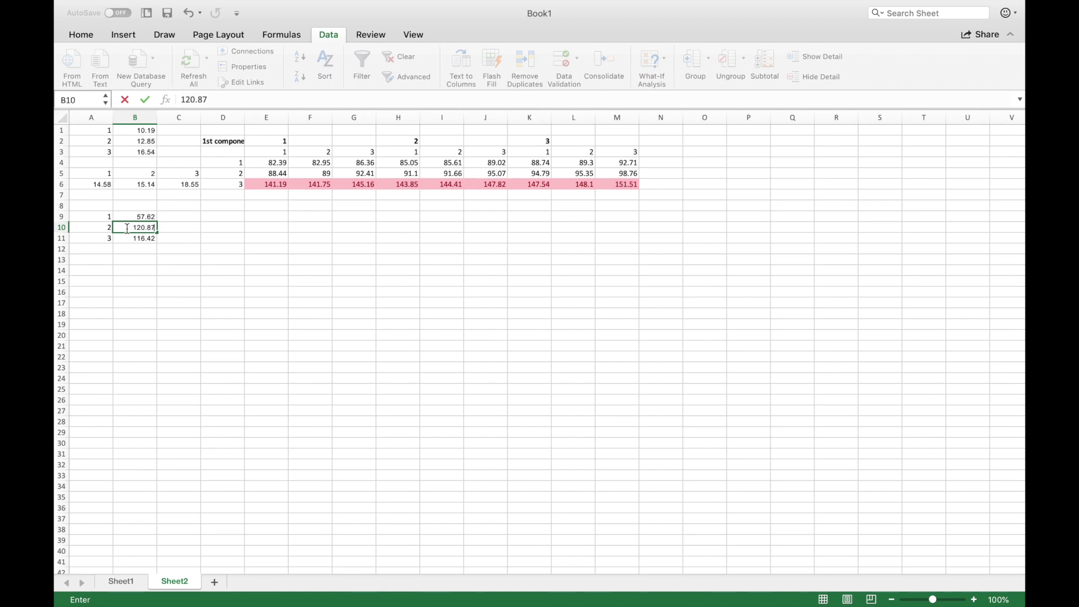
{"action": "key", "text": "Return"}
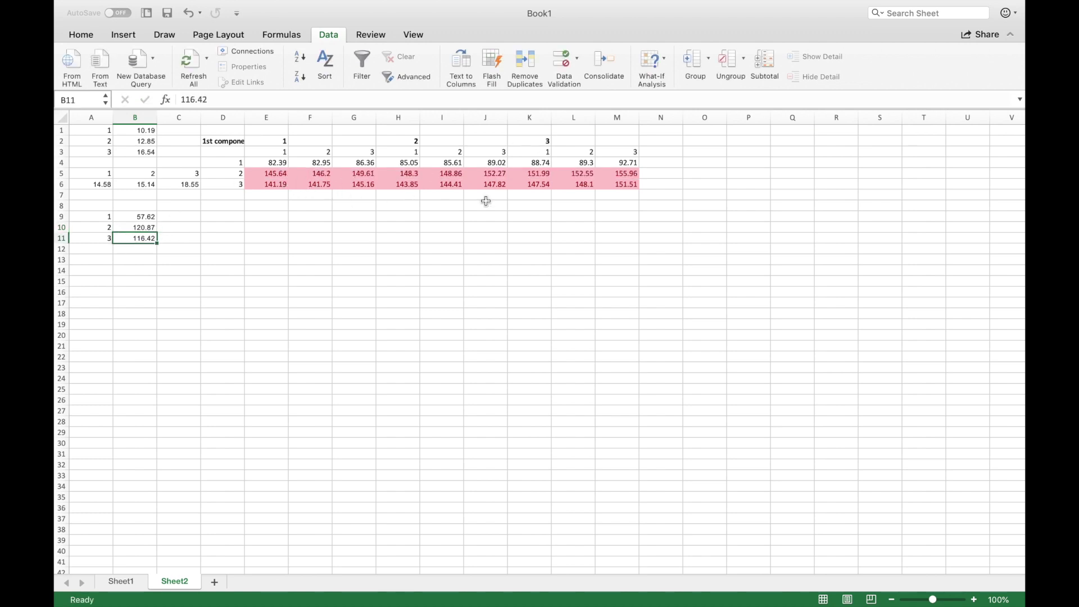
Step: Go back to Sheet1, switch to the Qual Round 2 workbook and inspect the Total Score formula in G38
{"action": "key", "text": "ctrl+Page_Up"}
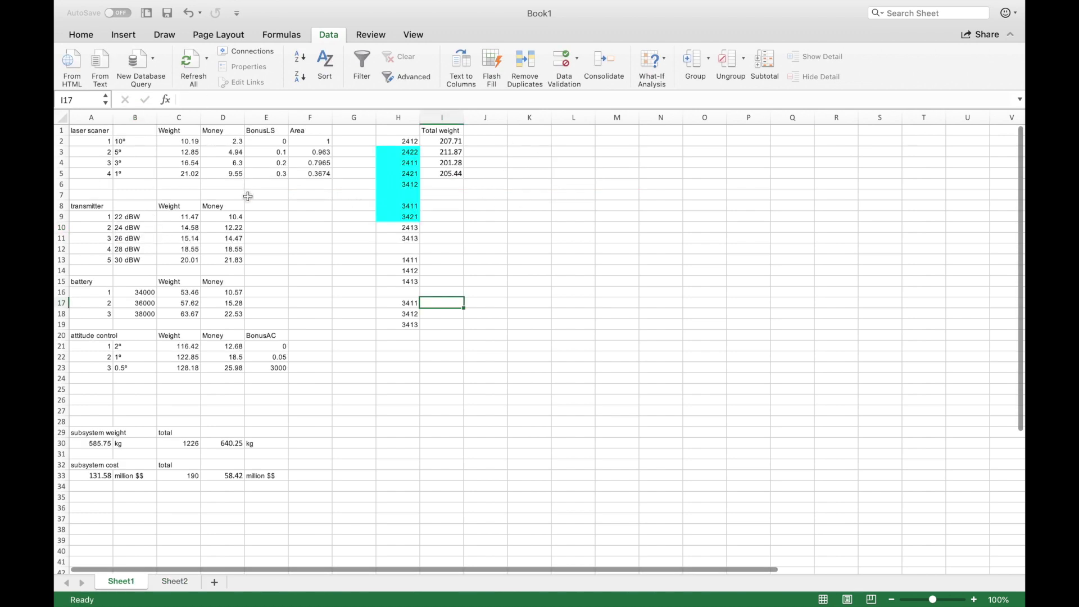
{"action": "key", "text": "ctrl+Left"}
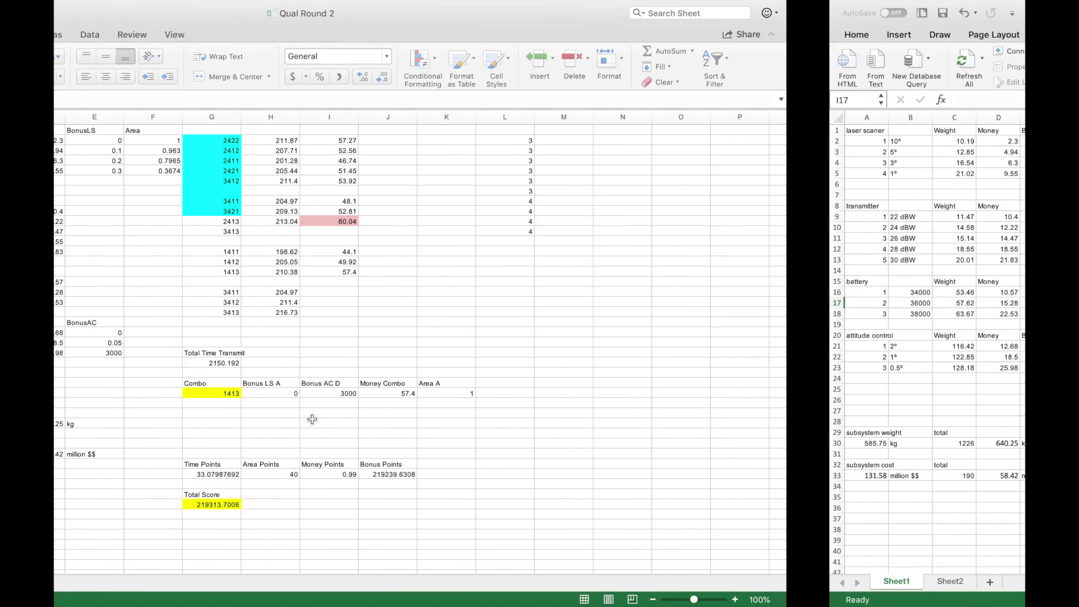
{"action": "left_click", "coordinate": [452, 506]}
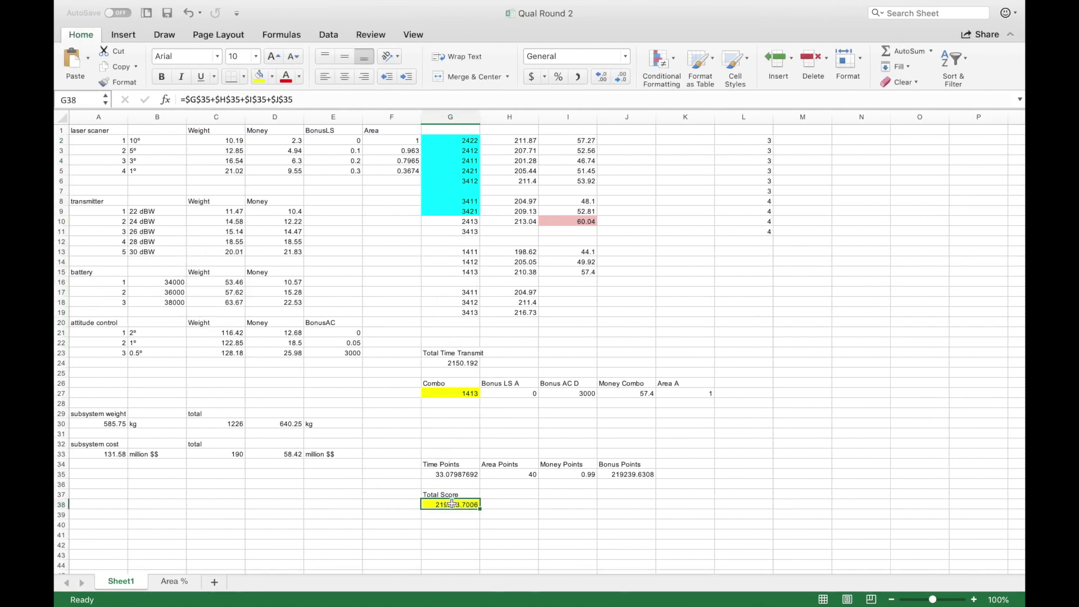
Step: Inspect the Time Points formula in G35 and the cell that the Area Points formula in H35 references
{"action": "left_click", "coordinate": [456, 475]}
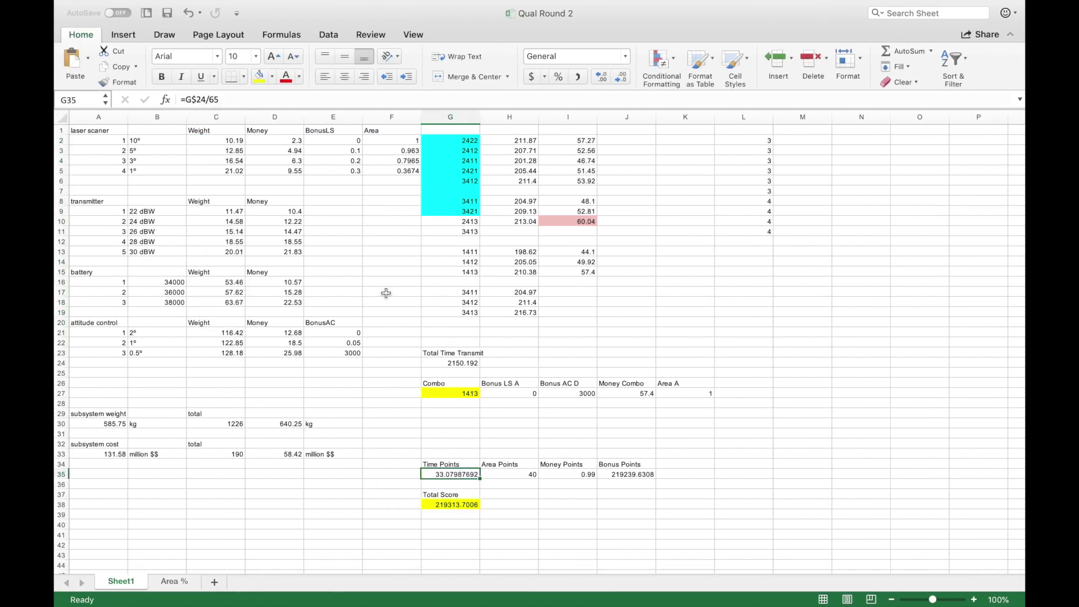
{"action": "left_click_drag", "start_coordinate": [441, 477], "coordinate": [676, 350]}
{"action": "left_click", "coordinate": [474, 372]}
{"action": "left_click", "coordinate": [506, 474]}
{"action": "left_click", "coordinate": [206, 99]}
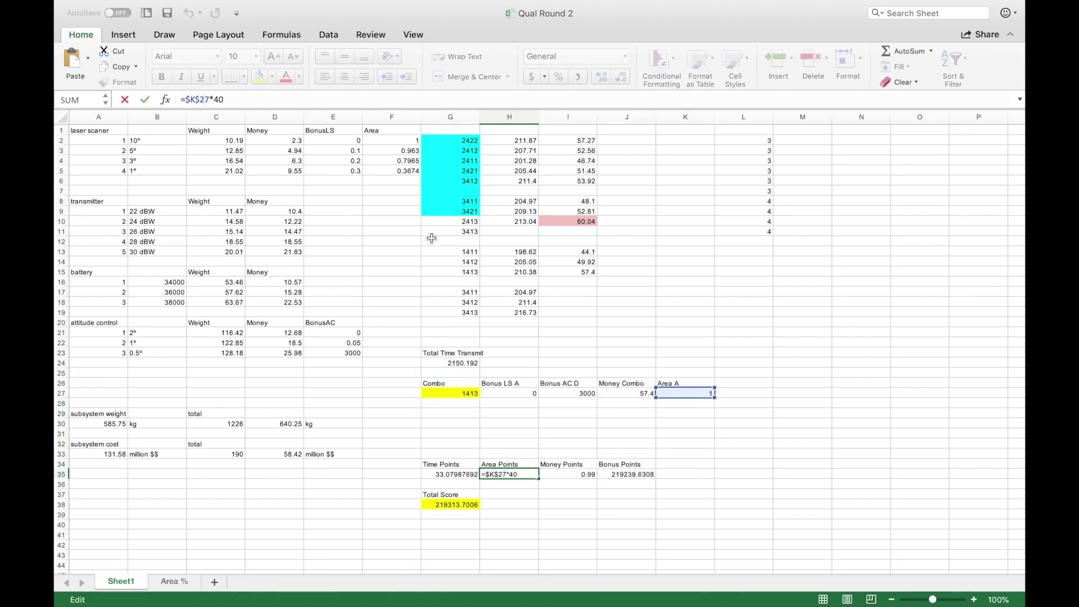
{"action": "left_click", "coordinate": [540, 446]}
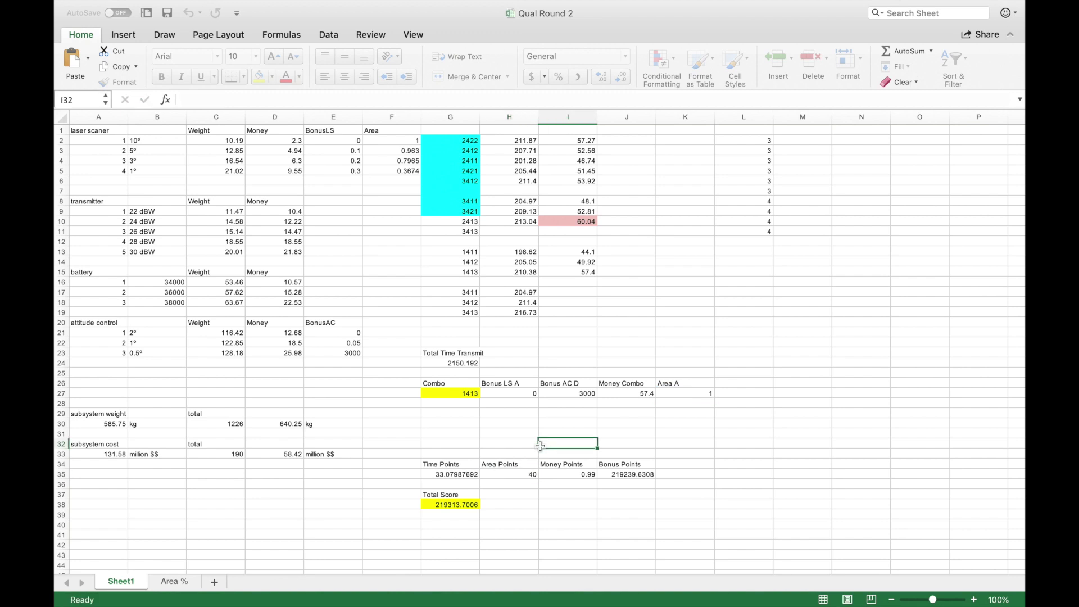
Step: Review the Time, Area, Money and Bonus Points formulas across row 35, from G35 to J35
{"action": "left_click", "coordinate": [447, 475]}
{"action": "key", "text": "Right"}
{"action": "key", "text": "Right"}
{"action": "key", "text": "Right"}
{"action": "key", "text": "Left"}
{"action": "key", "text": "Left"}
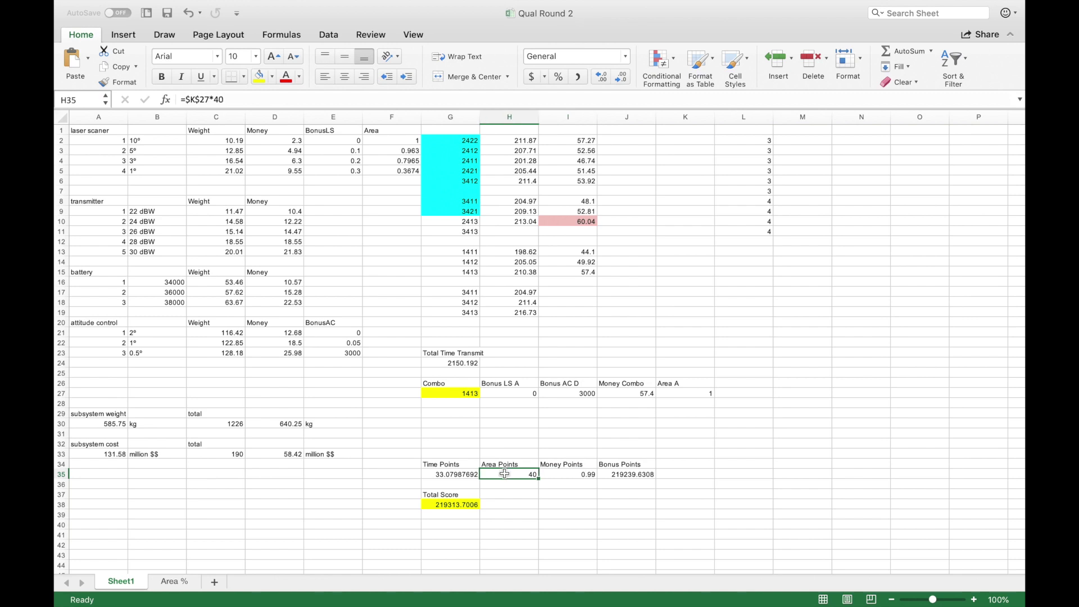
{"action": "key", "text": "Right"}
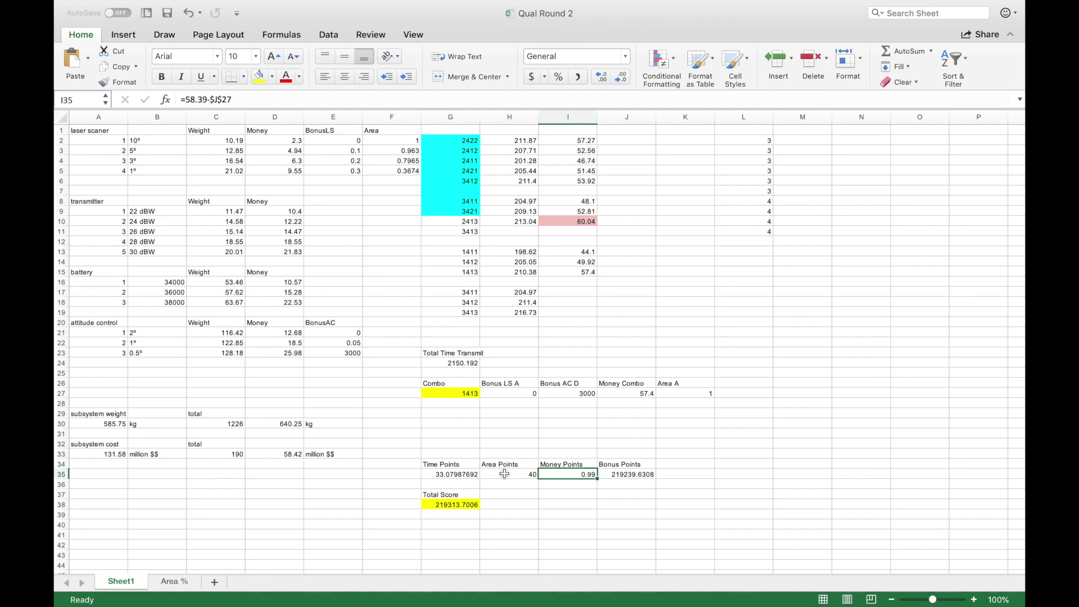
{"action": "key", "text": "Right"}
Step: Return to the Total Score in G38 and examine the combo values in row 27, from G27 to K27
{"action": "key", "text": "Down"}
{"action": "key", "text": "Down"}
{"action": "key", "text": "Left"}
{"action": "key", "text": "Left"}
{"action": "key", "text": "Left"}
{"action": "key", "text": "Down"}
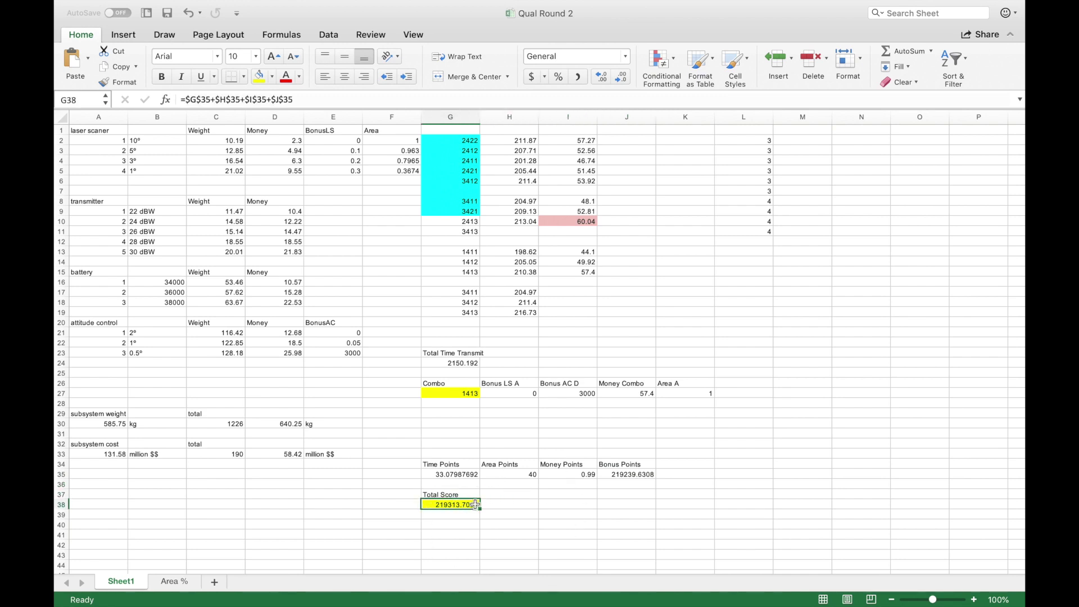
{"action": "left_click_drag", "start_coordinate": [454, 392], "coordinate": [693, 393]}
{"action": "left_click", "coordinate": [562, 395]}
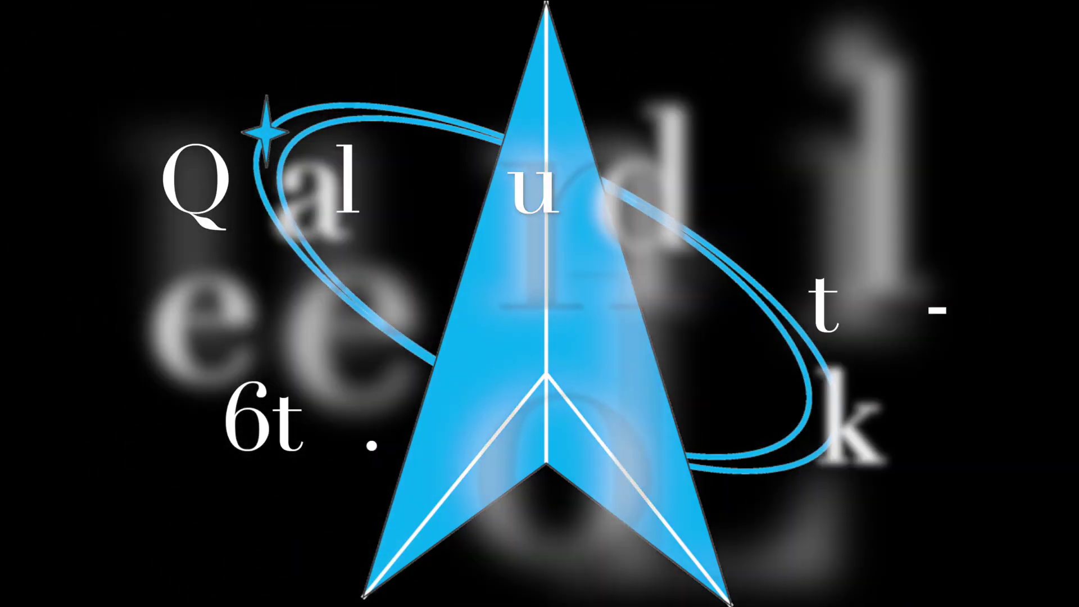